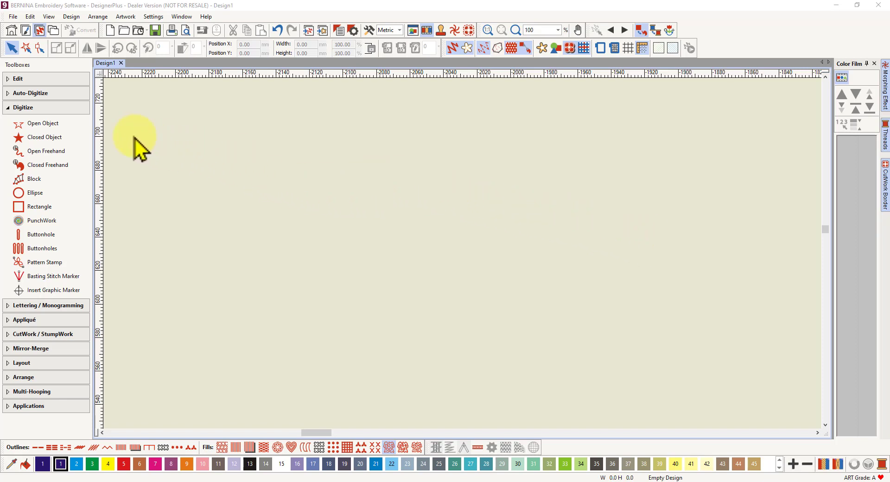
{"action": "left_click", "coordinate": [40, 124]}
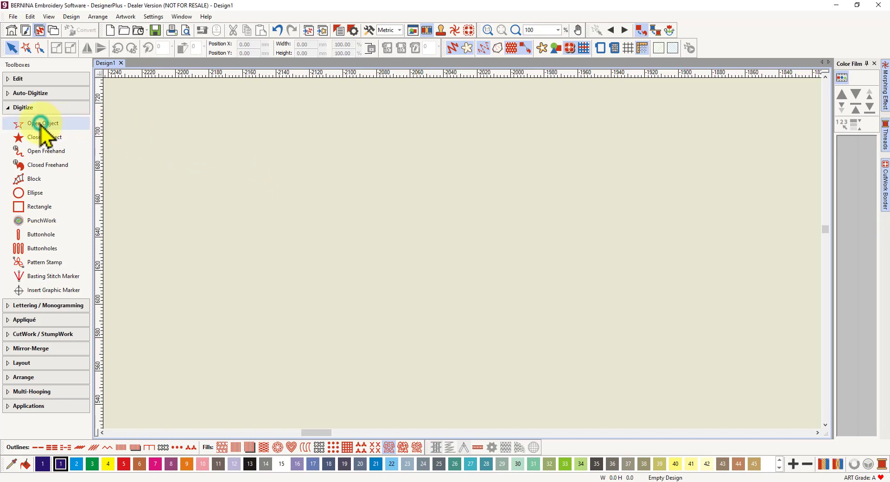
{"action": "left_click", "coordinate": [120, 448]}
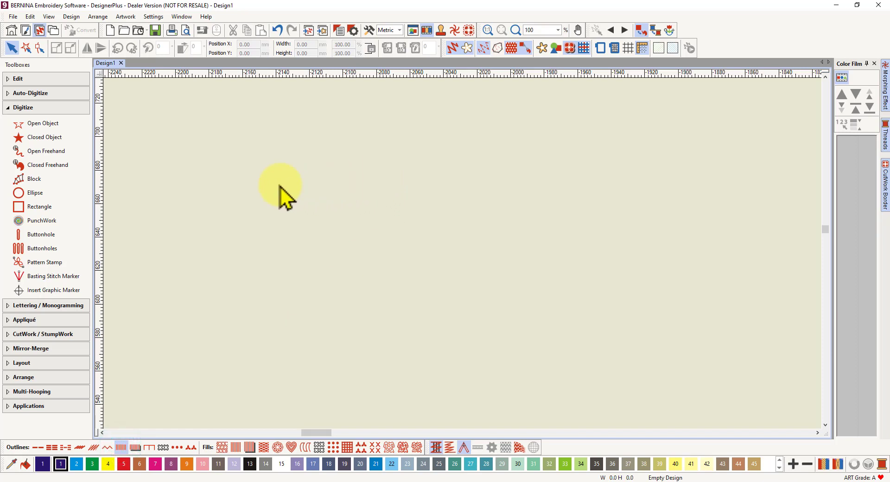
{"action": "left_click", "coordinate": [269, 211]}
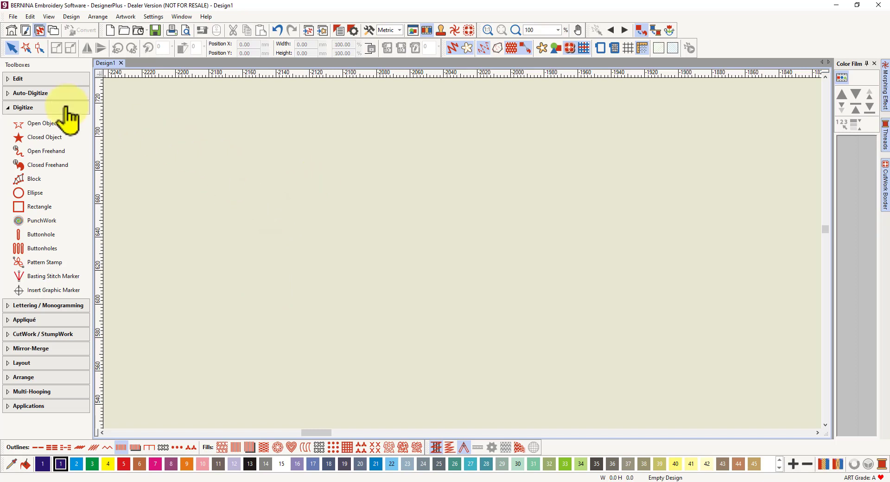
Digitize an open object with a single outline as two adjoining arches, about 240 mm wide and 48 mm high.
{"action": "left_click", "coordinate": [53, 123]}
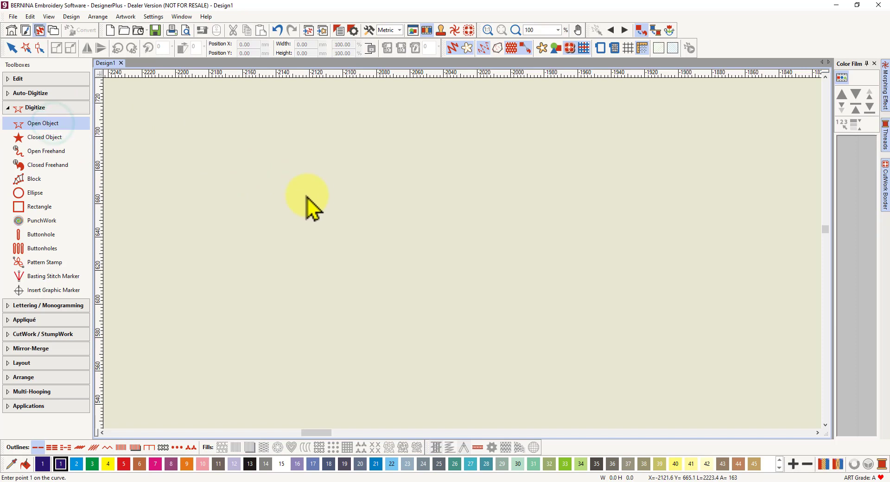
{"action": "left_click", "coordinate": [262, 201]}
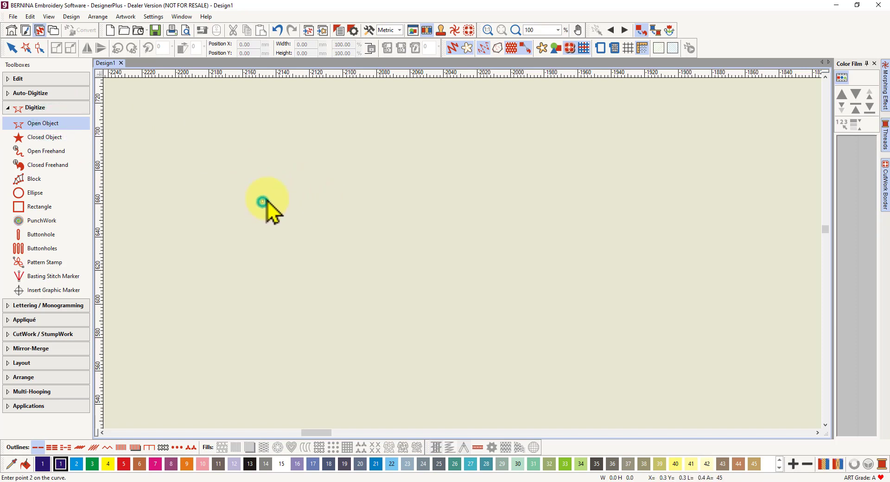
{"action": "left_click", "coordinate": [317, 167]}
{"action": "left_click", "coordinate": [443, 157]}
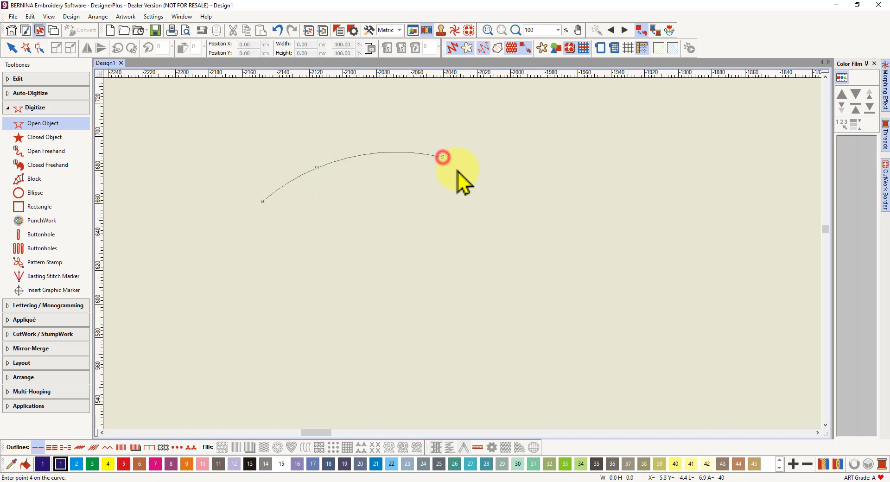
{"action": "left_click", "coordinate": [494, 198]}
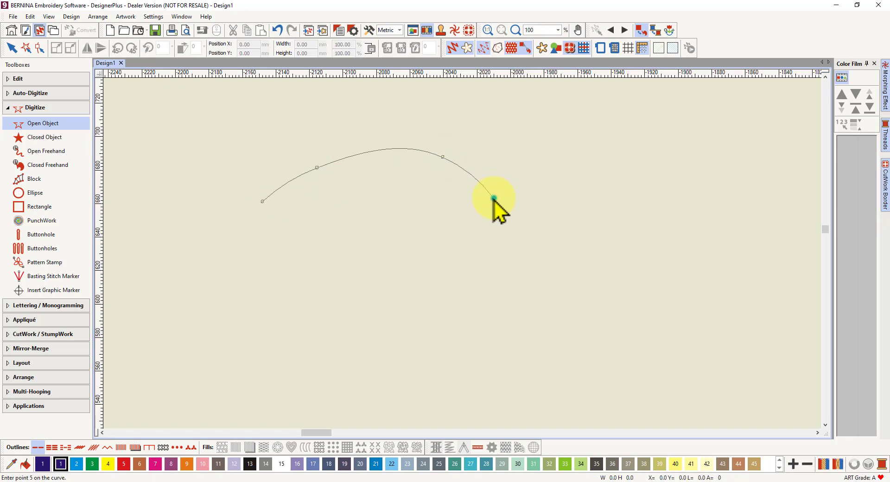
{"action": "left_click", "coordinate": [539, 137]}
{"action": "left_click", "coordinate": [627, 131]}
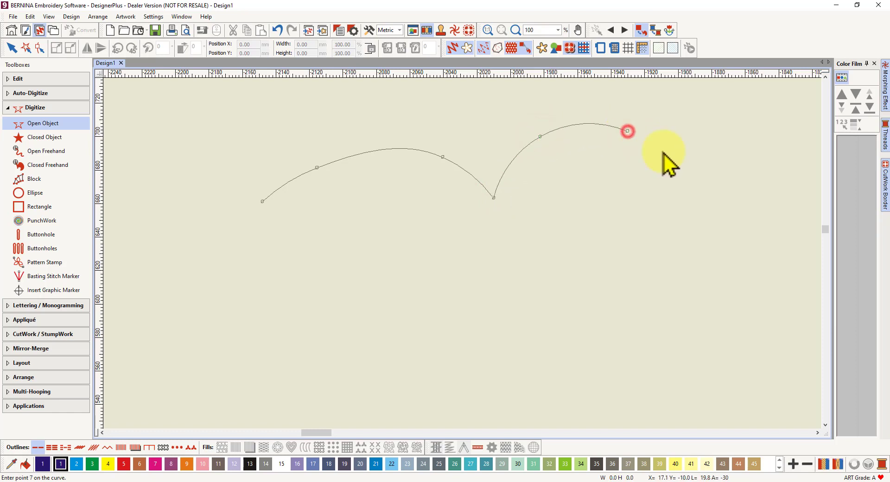
{"action": "left_click", "coordinate": [664, 181]}
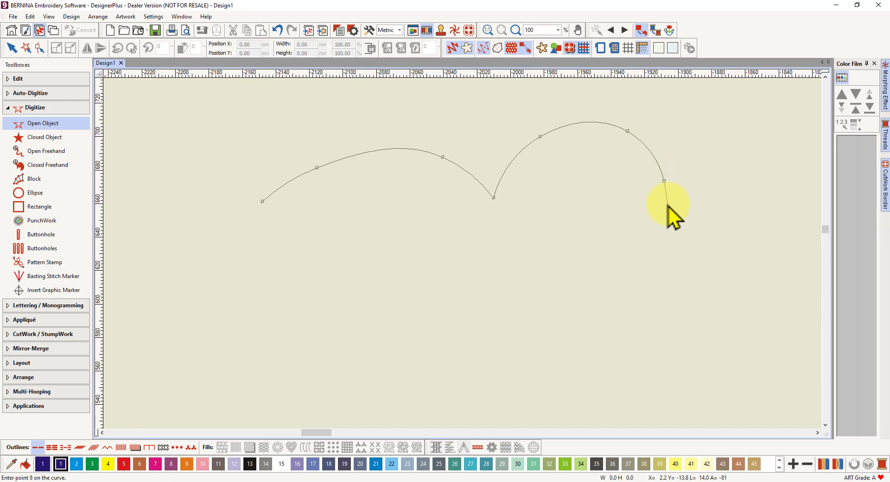
{"action": "key", "text": "Return"}
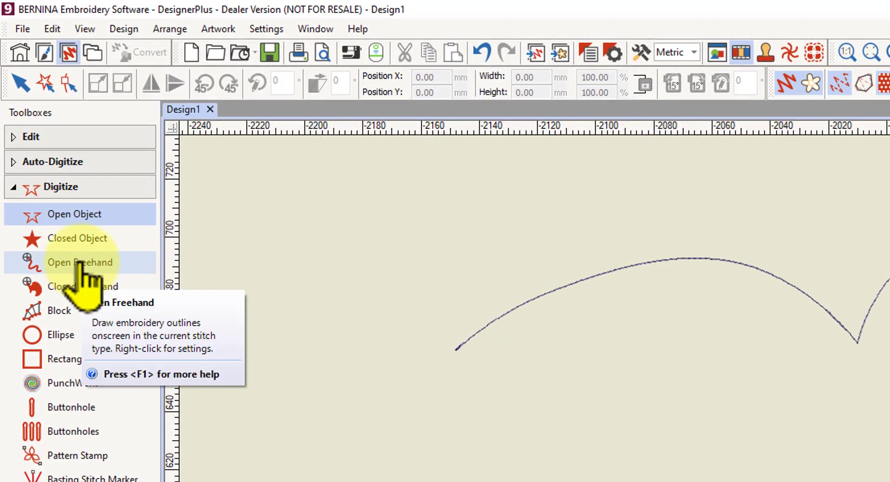
Set the freehand guide to 2 circles and draw a winding open freehand line in single outline, about 156 by 67 mm, below the arches.
{"action": "left_click", "coordinate": [79, 263]}
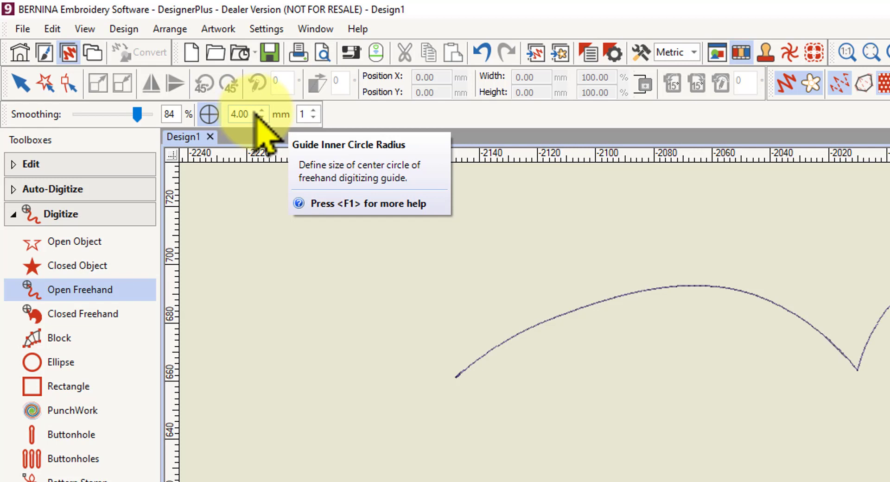
{"action": "left_click", "coordinate": [313, 112]}
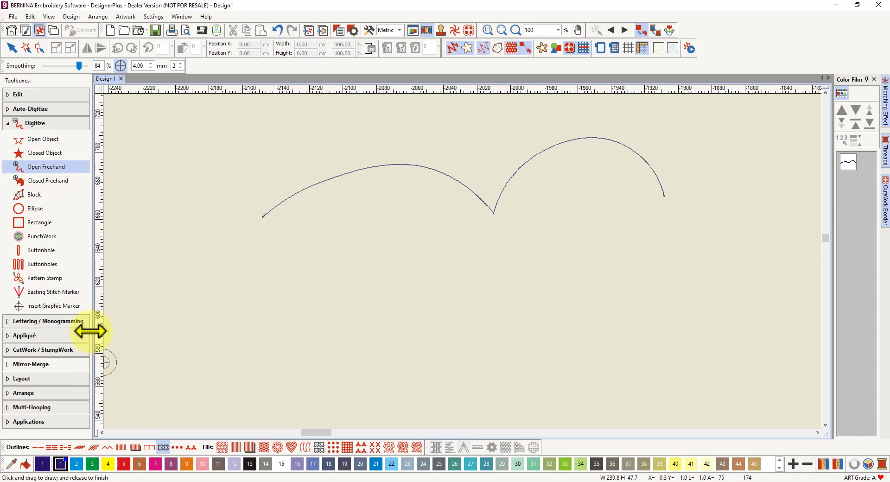
{"action": "left_click", "coordinate": [37, 449]}
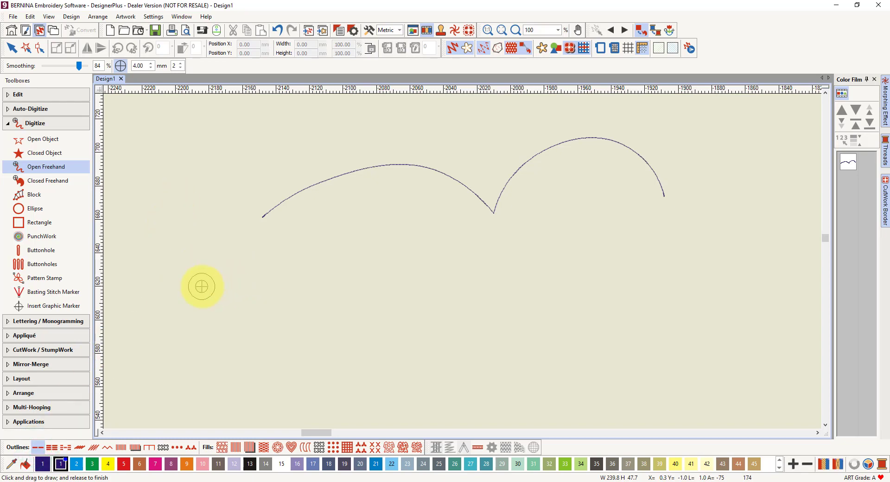
{"action": "mouse_move", "coordinate": [202, 287]}
{"action": "left_mouse_down"}
{"action": "mouse_move", "coordinate": [326, 265]}
{"action": "mouse_move", "coordinate": [352, 271]}
{"action": "mouse_move", "coordinate": [383, 261]}
{"action": "mouse_move", "coordinate": [398, 239]}
{"action": "mouse_move", "coordinate": [422, 244]}
{"action": "mouse_move", "coordinate": [405, 281]}
{"action": "mouse_move", "coordinate": [431, 288]}
{"action": "mouse_move", "coordinate": [462, 313]}
{"action": "mouse_move", "coordinate": [434, 344]}
{"action": "mouse_move", "coordinate": [368, 342]}
{"action": "mouse_move", "coordinate": [269, 324]}
{"action": "left_mouse_up"}
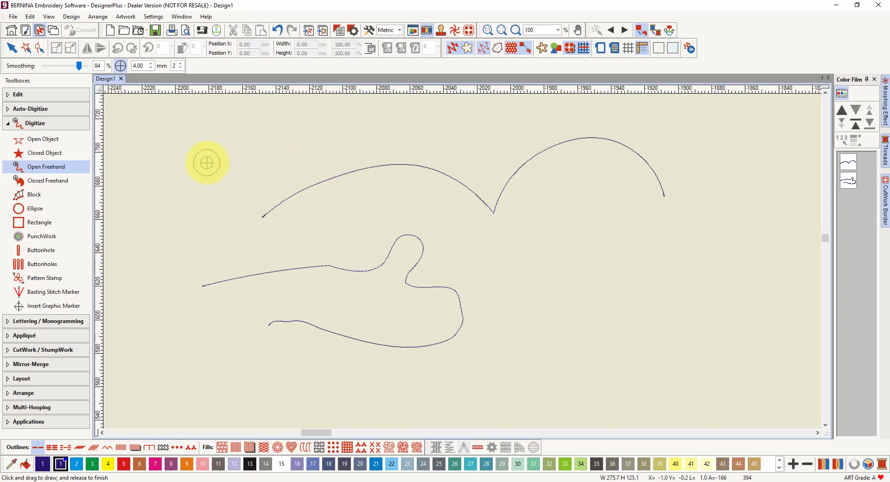
Draw a small closed freehand shape with the preselected fill stitch, beside the upper end of the first arch.
{"action": "left_click", "coordinate": [56, 181]}
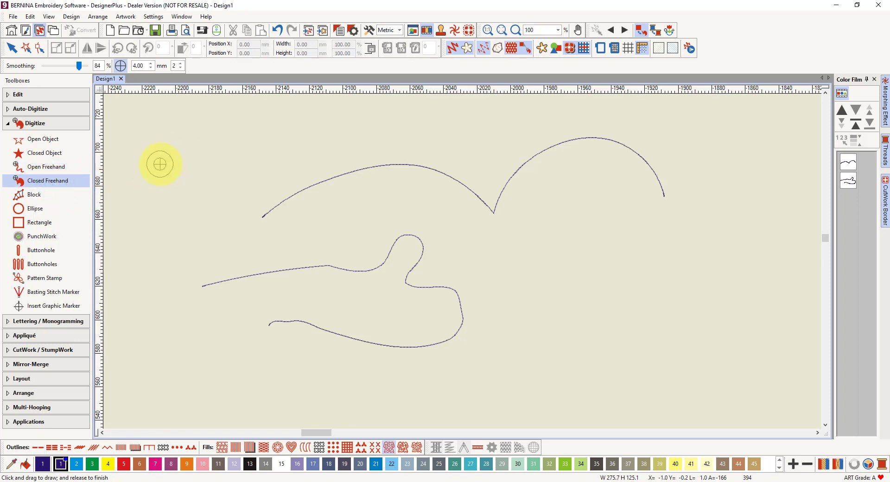
{"action": "mouse_move", "coordinate": [159, 164]}
{"action": "left_mouse_down"}
{"action": "mouse_move", "coordinate": [179, 139]}
{"action": "mouse_move", "coordinate": [218, 127]}
{"action": "mouse_move", "coordinate": [231, 151]}
{"action": "mouse_move", "coordinate": [228, 170]}
{"action": "mouse_move", "coordinate": [204, 193]}
{"action": "mouse_move", "coordinate": [158, 195]}
{"action": "mouse_move", "coordinate": [158, 167]}
{"action": "left_mouse_up"}
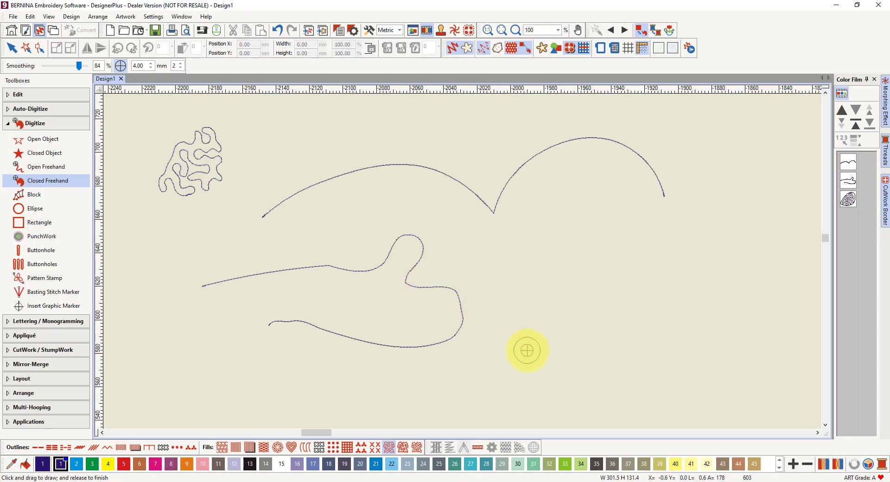
{"action": "left_click_drag", "start_coordinate": [206, 144], "coordinate": [185, 161]}
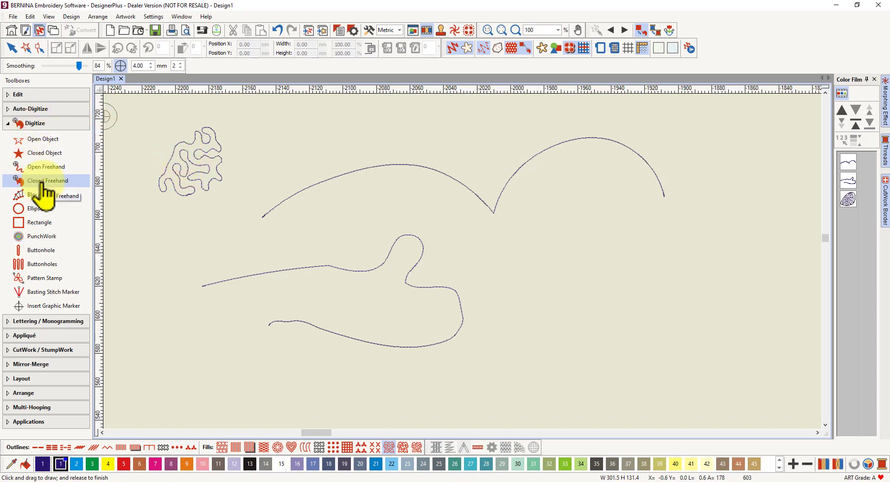
Draw a closed freehand shape with a single outline, about 49 mm wide and 55 mm high, beneath the second arch.
{"action": "left_click", "coordinate": [38, 448]}
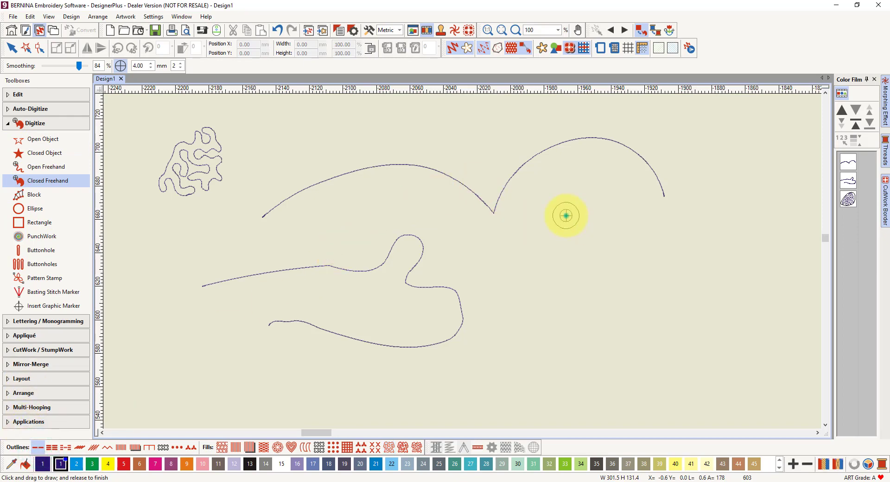
{"action": "mouse_move", "coordinate": [566, 216]}
{"action": "left_mouse_down"}
{"action": "mouse_move", "coordinate": [590, 185]}
{"action": "mouse_move", "coordinate": [621, 194]}
{"action": "mouse_move", "coordinate": [637, 232]}
{"action": "mouse_move", "coordinate": [635, 259]}
{"action": "mouse_move", "coordinate": [611, 276]}
{"action": "mouse_move", "coordinate": [569, 271]}
{"action": "left_mouse_up"}
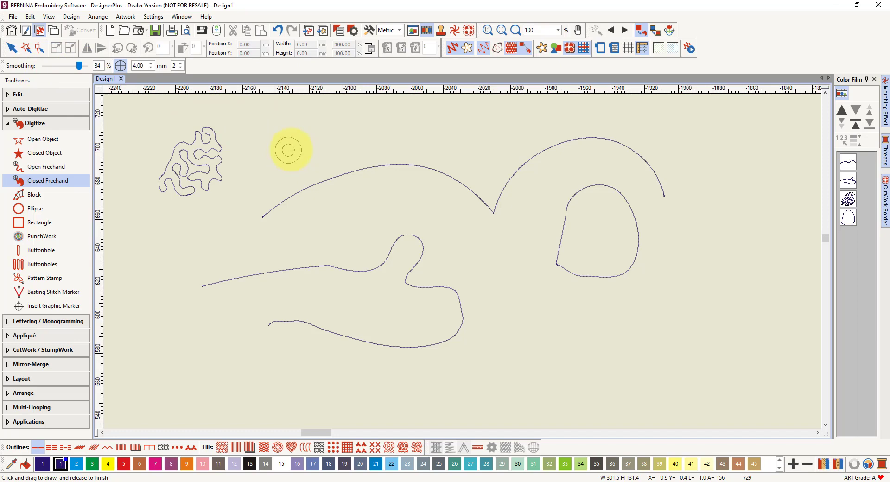
Delete the cluster of reshape points at the crest of the bump in the winding freehand line.
{"action": "left_click", "coordinate": [11, 48]}
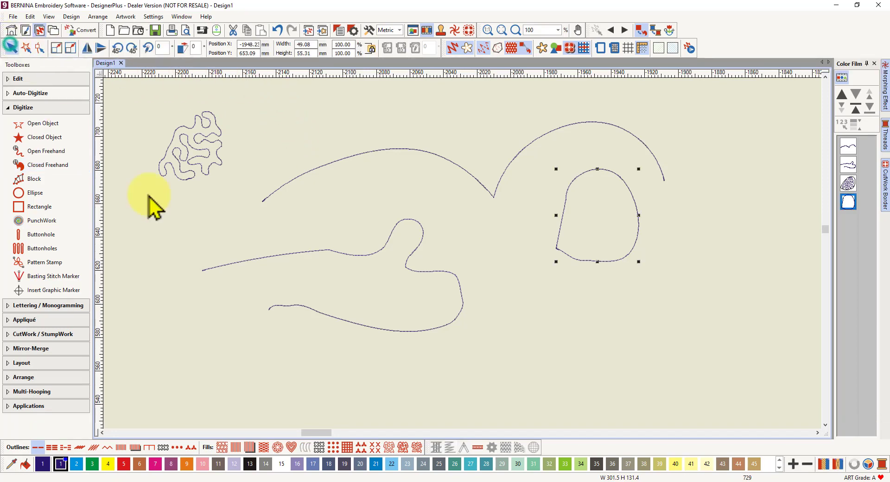
{"action": "left_click", "coordinate": [303, 250]}
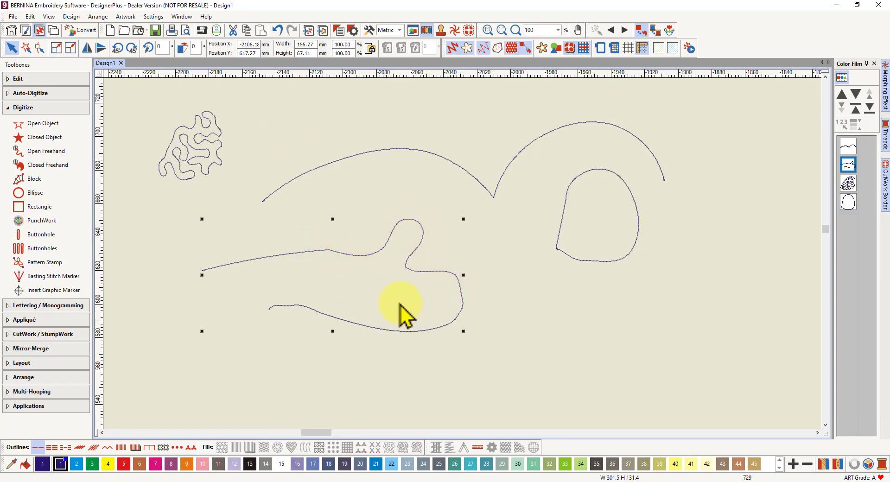
{"action": "left_click", "coordinate": [39, 47]}
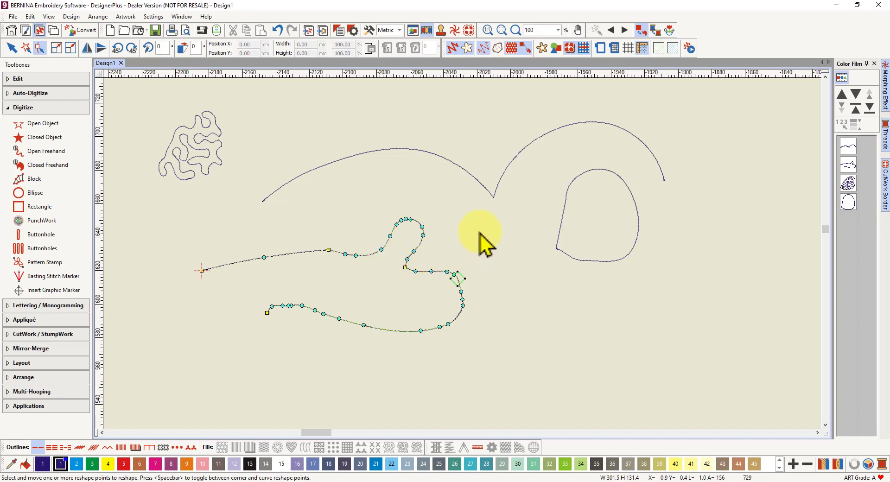
{"action": "left_click_drag", "start_coordinate": [387, 204], "coordinate": [421, 237]}
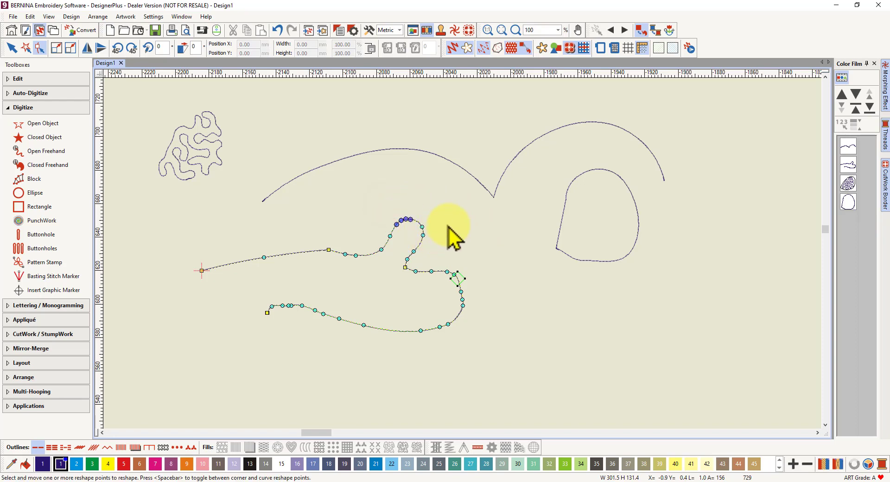
{"action": "key", "text": "Delete"}
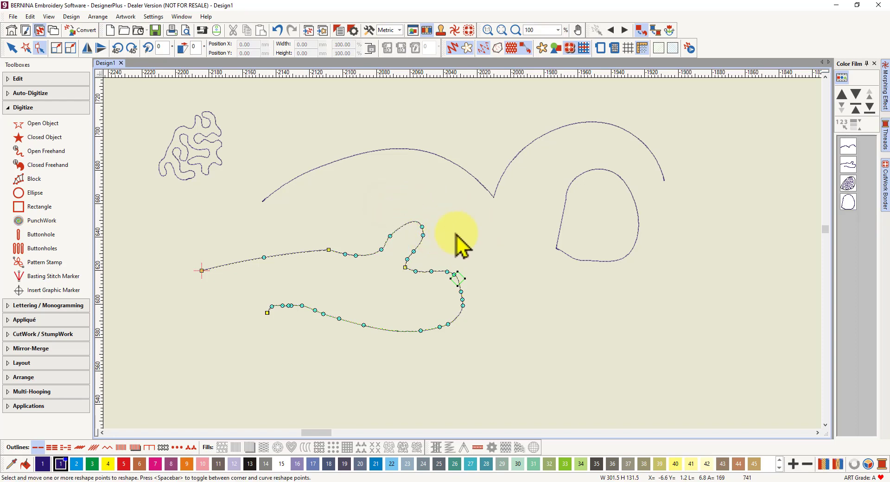
Pull the bump's left-hand reshape point outward to widen it, and convert the corner point before the bump to a curve point.
{"action": "left_click_drag", "start_coordinate": [391, 235], "coordinate": [370, 214]}
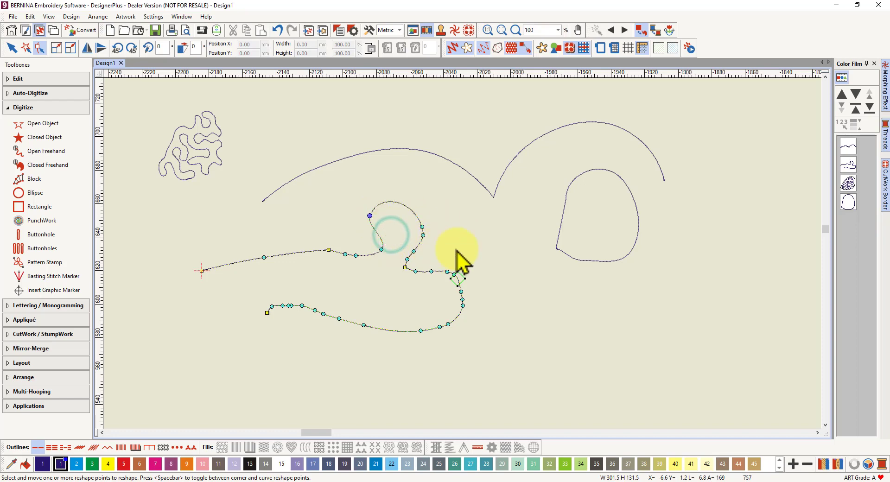
{"action": "left_click", "coordinate": [328, 250]}
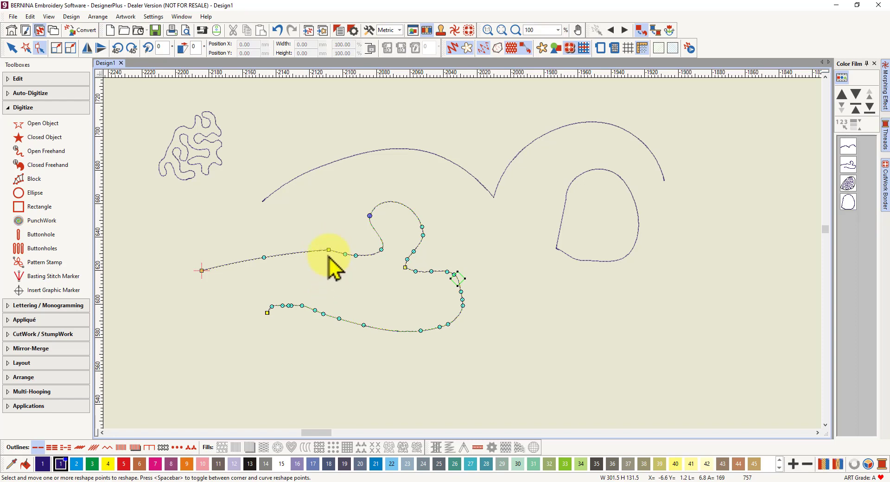
{"action": "left_click", "coordinate": [328, 250]}
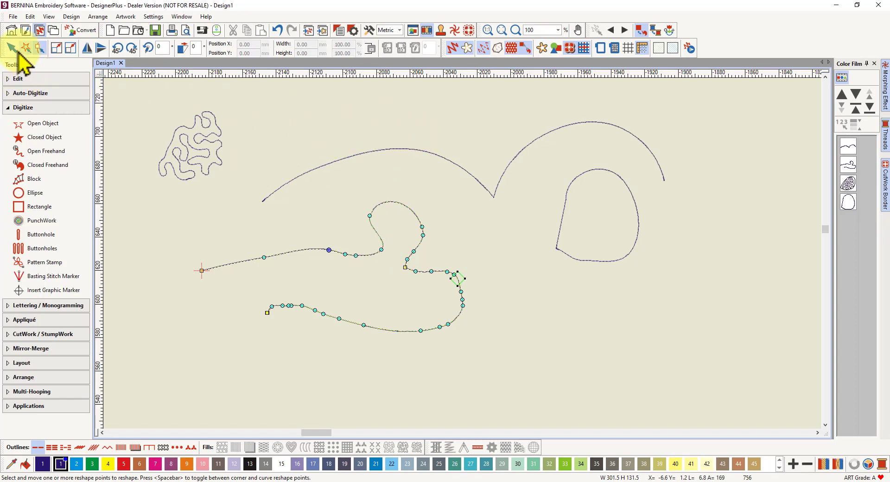
Show the reshape points of the double-arch outline to examine their number and placement.
{"action": "left_click", "coordinate": [349, 157]}
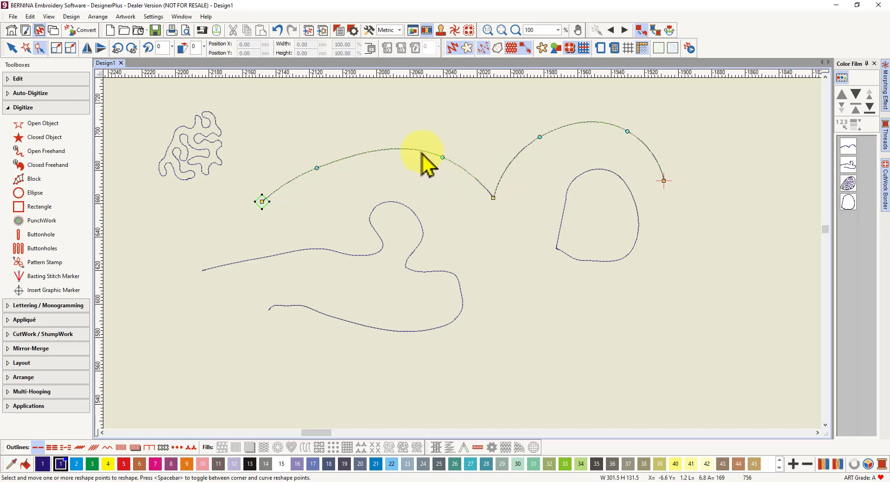
{"action": "key", "text": "Delete"}
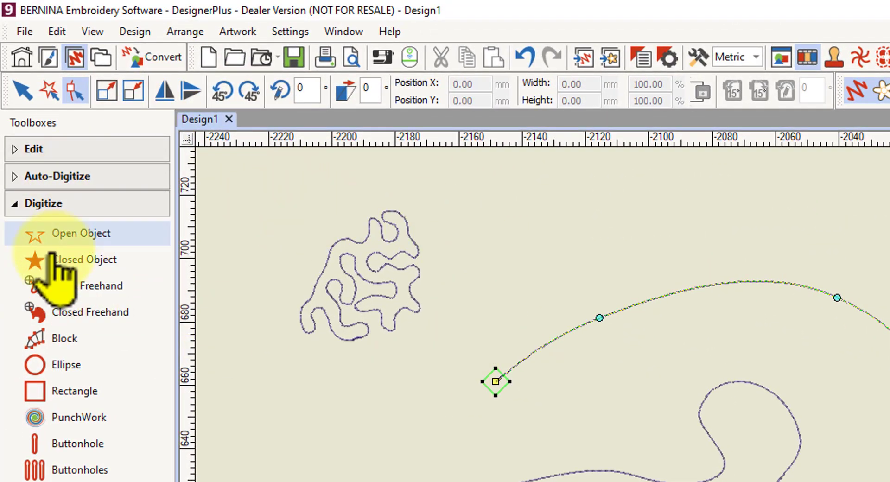
Set freehand smoothing to 88% and draw a long, gently arched open freehand line above the first arch.
{"action": "left_click", "coordinate": [81, 315]}
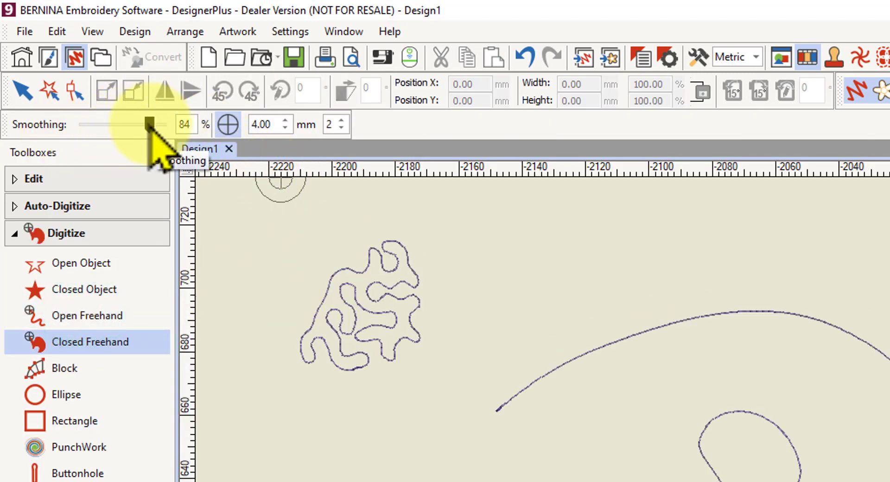
{"action": "left_click_drag", "start_coordinate": [149, 125], "coordinate": [153, 126]}
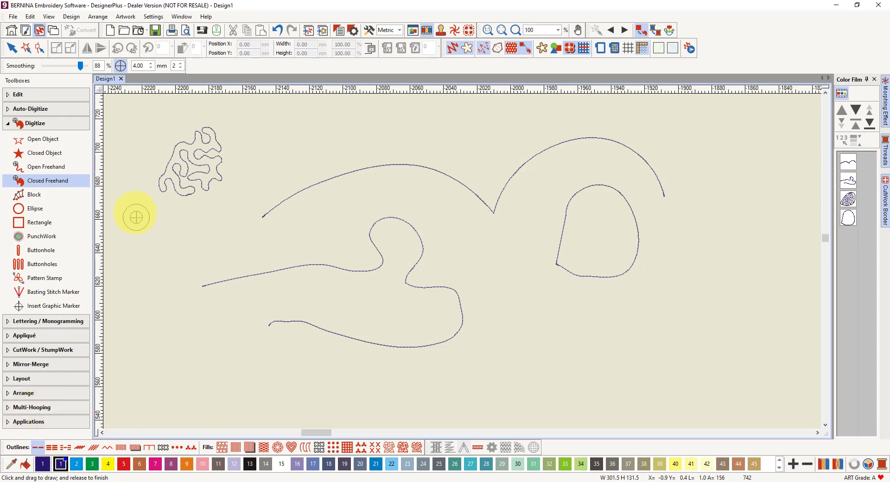
{"action": "left_click", "coordinate": [59, 168]}
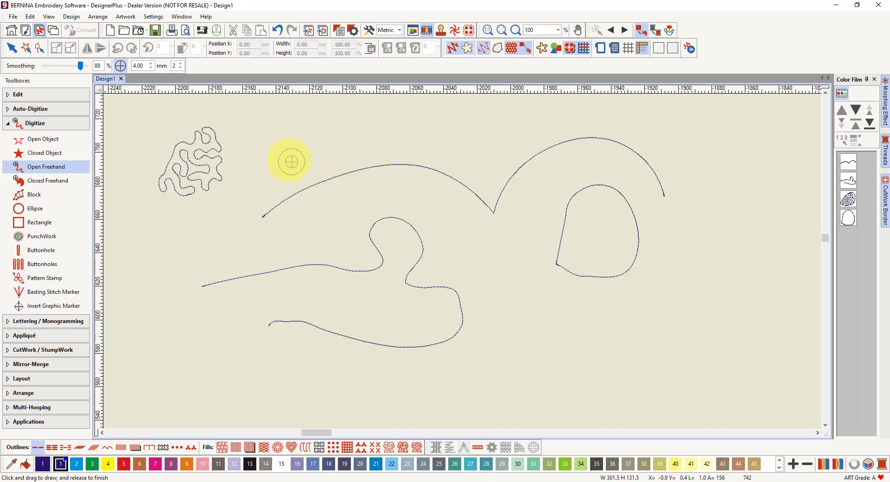
{"action": "mouse_move", "coordinate": [269, 157]}
{"action": "left_mouse_down"}
{"action": "mouse_move", "coordinate": [357, 133]}
{"action": "mouse_move", "coordinate": [540, 134]}
{"action": "left_mouse_up"}
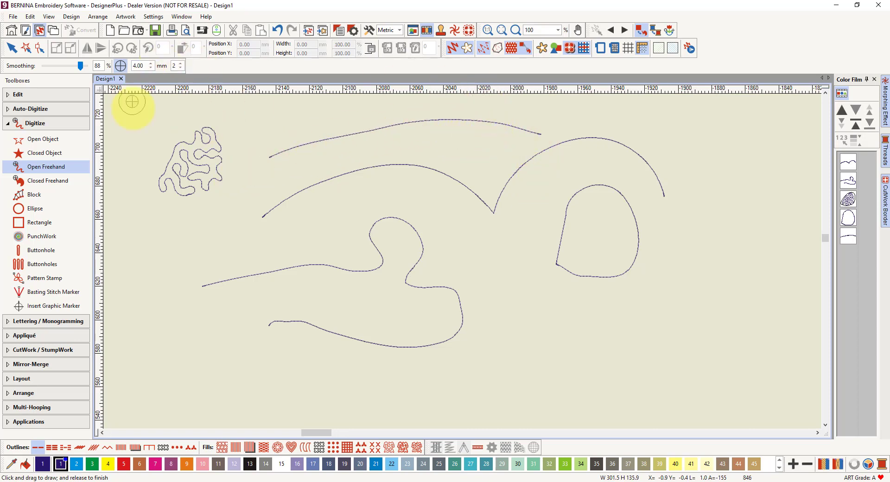
Show the reshape points of the gently arched open freehand line to examine their number and spacing.
{"action": "left_click", "coordinate": [12, 47]}
{"action": "left_click", "coordinate": [40, 48]}
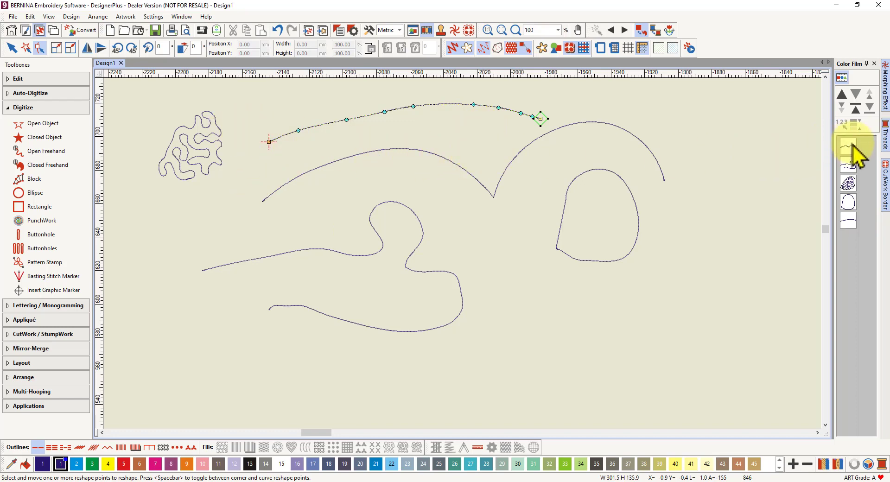
Delete all five objects from the design.
{"action": "left_click", "coordinate": [848, 147]}
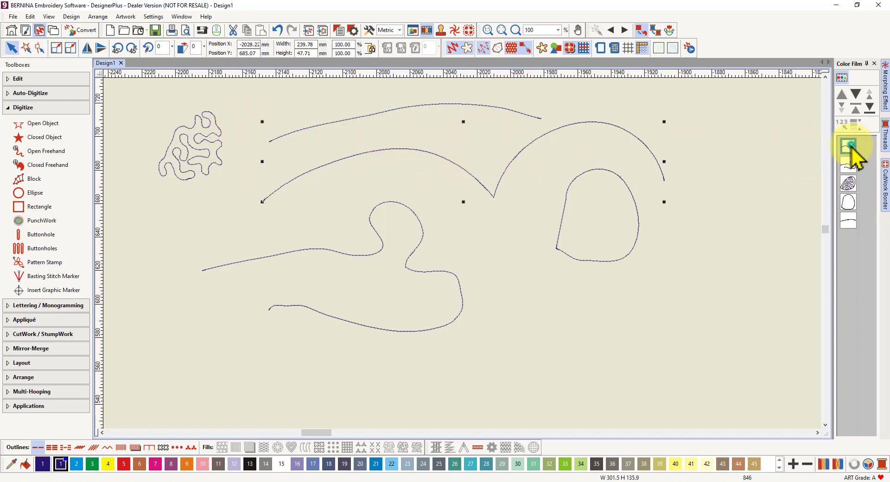
{"action": "left_click", "coordinate": [846, 223], "text": "shift"}
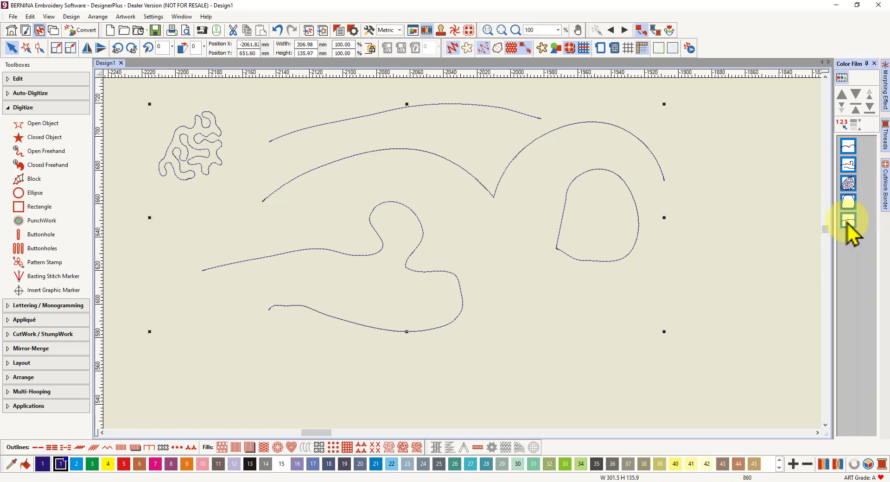
{"action": "key", "text": "Delete"}
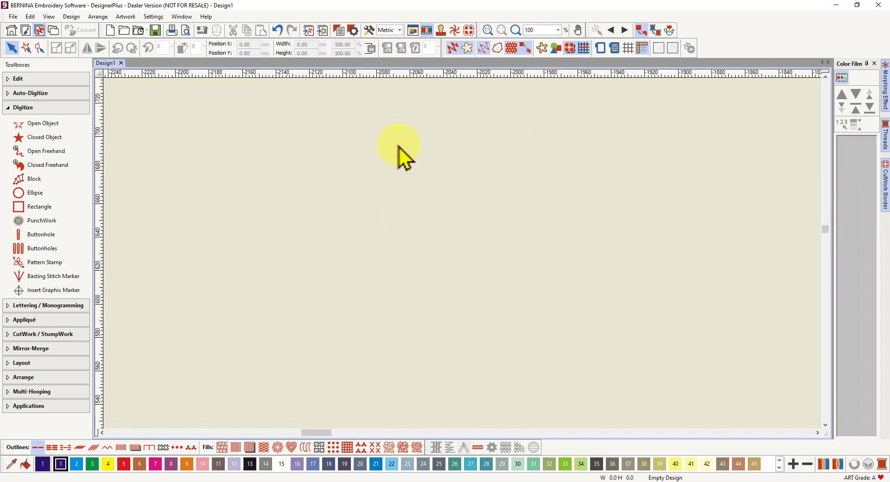
Draw two closed freehand shapes: one about 65 by 64 mm with a dense solid fill, and one beside it with a meandering stipple fill.
{"action": "left_click", "coordinate": [48, 166]}
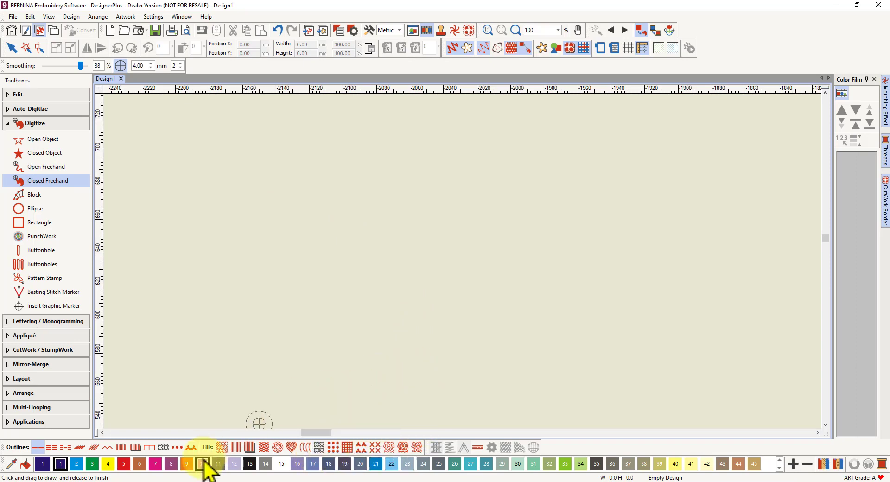
{"action": "left_click", "coordinate": [222, 447]}
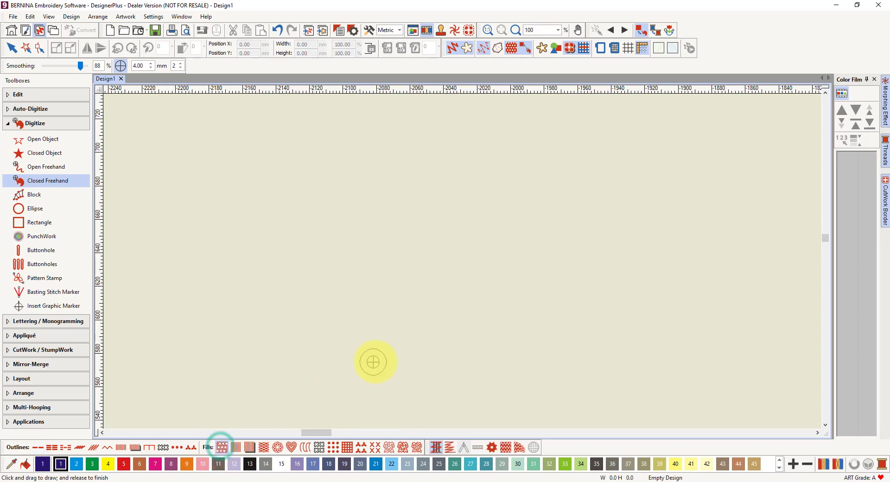
{"action": "mouse_move", "coordinate": [381, 159]}
{"action": "left_mouse_down"}
{"action": "mouse_move", "coordinate": [455, 162]}
{"action": "mouse_move", "coordinate": [467, 183]}
{"action": "mouse_move", "coordinate": [464, 219]}
{"action": "mouse_move", "coordinate": [447, 240]}
{"action": "mouse_move", "coordinate": [403, 262]}
{"action": "mouse_move", "coordinate": [374, 260]}
{"action": "mouse_move", "coordinate": [359, 244]}
{"action": "mouse_move", "coordinate": [360, 218]}
{"action": "left_mouse_up"}
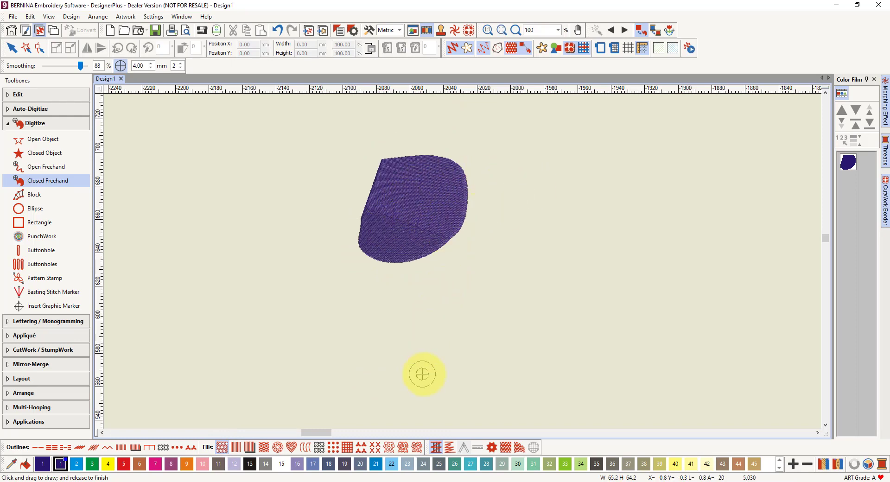
{"action": "left_click", "coordinate": [390, 447]}
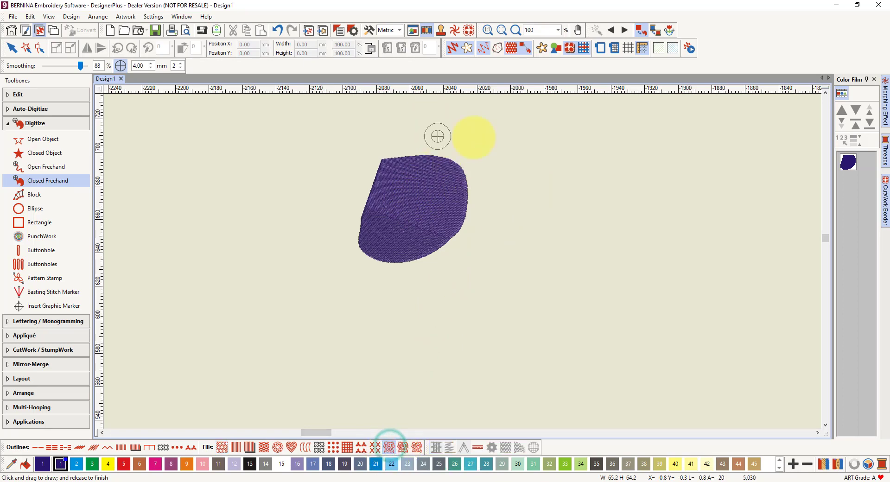
{"action": "mouse_move", "coordinate": [528, 140]}
{"action": "left_mouse_down"}
{"action": "mouse_move", "coordinate": [602, 131]}
{"action": "mouse_move", "coordinate": [592, 232]}
{"action": "mouse_move", "coordinate": [513, 224]}
{"action": "mouse_move", "coordinate": [503, 175]}
{"action": "left_mouse_up"}
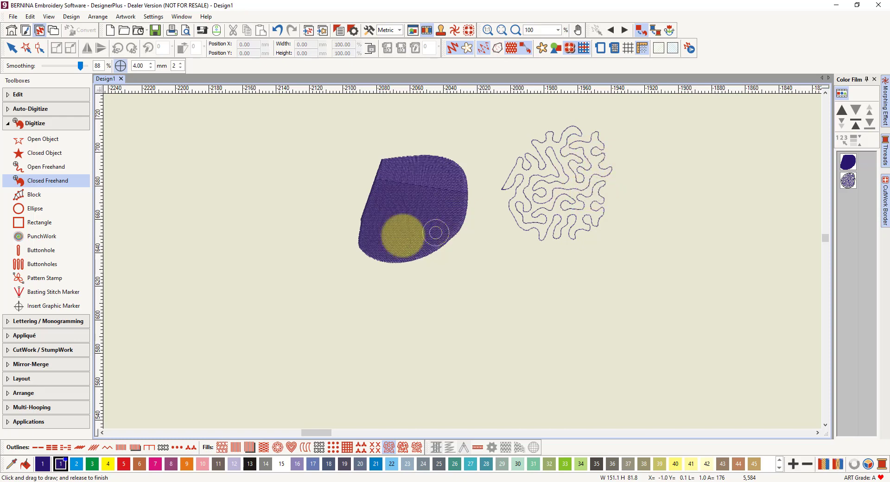
Draw a rounded closed freehand shape with an open lattice fill and a long wavy one with a repeating motif fill.
{"action": "left_click", "coordinate": [318, 447]}
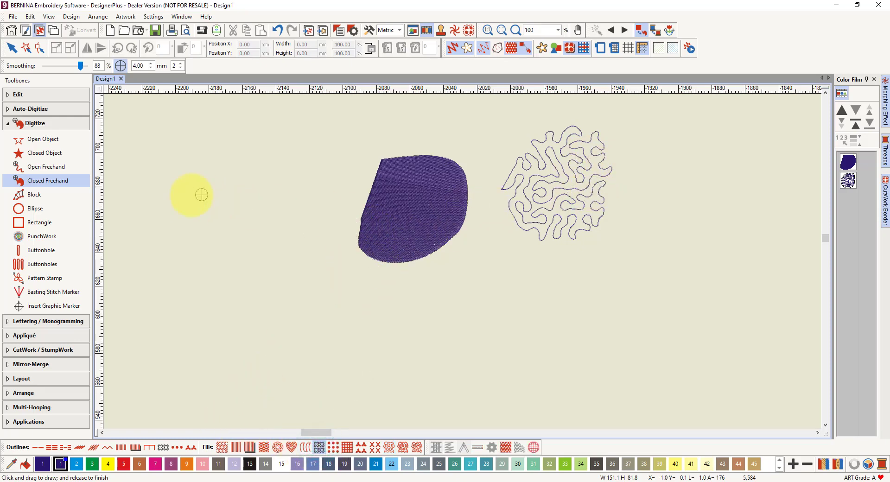
{"action": "mouse_move", "coordinate": [180, 202]}
{"action": "left_mouse_down"}
{"action": "mouse_move", "coordinate": [286, 210]}
{"action": "mouse_move", "coordinate": [296, 247]}
{"action": "mouse_move", "coordinate": [292, 281]}
{"action": "mouse_move", "coordinate": [269, 304]}
{"action": "mouse_move", "coordinate": [208, 303]}
{"action": "mouse_move", "coordinate": [189, 269]}
{"action": "left_mouse_up"}
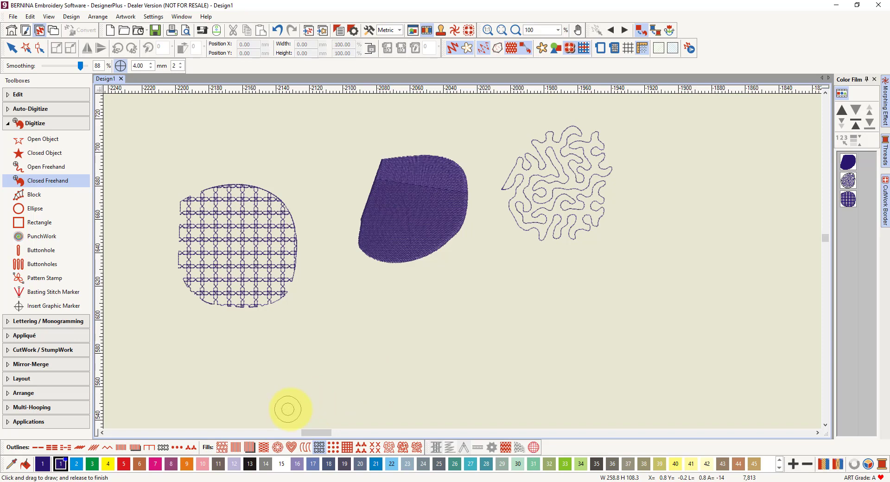
{"action": "left_click", "coordinate": [361, 447]}
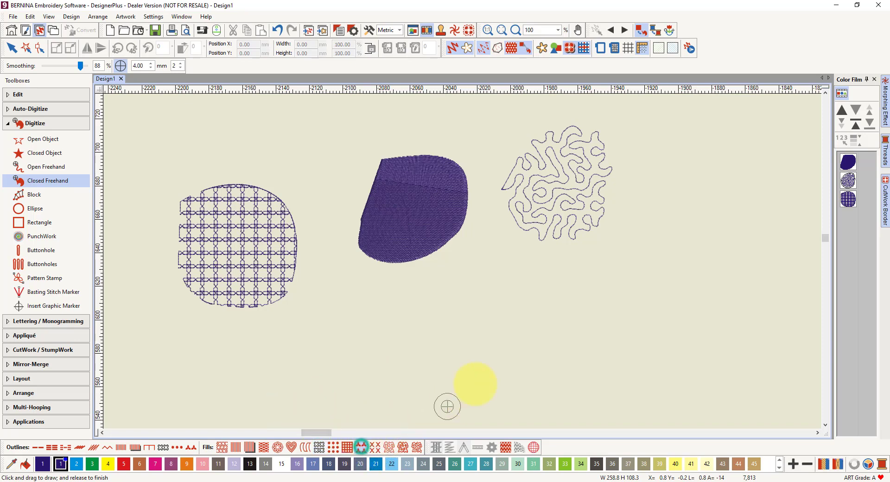
{"action": "mouse_move", "coordinate": [484, 298]}
{"action": "left_mouse_down"}
{"action": "mouse_move", "coordinate": [547, 282]}
{"action": "mouse_move", "coordinate": [594, 306]}
{"action": "mouse_move", "coordinate": [652, 318]}
{"action": "mouse_move", "coordinate": [718, 304]}
{"action": "mouse_move", "coordinate": [729, 343]}
{"action": "mouse_move", "coordinate": [714, 378]}
{"action": "mouse_move", "coordinate": [623, 382]}
{"action": "mouse_move", "coordinate": [563, 361]}
{"action": "mouse_move", "coordinate": [523, 326]}
{"action": "mouse_move", "coordinate": [478, 336]}
{"action": "left_mouse_up"}
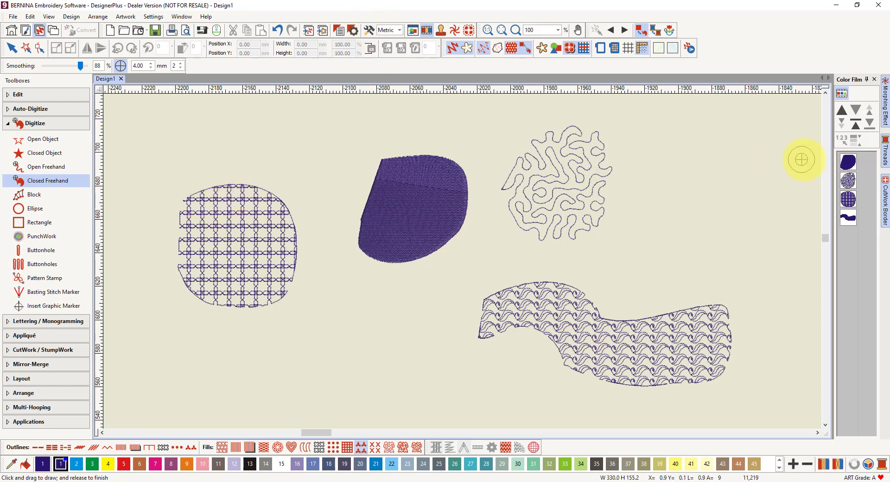
Delete all four filled freehand shapes from the design.
{"action": "left_click", "coordinate": [849, 163]}
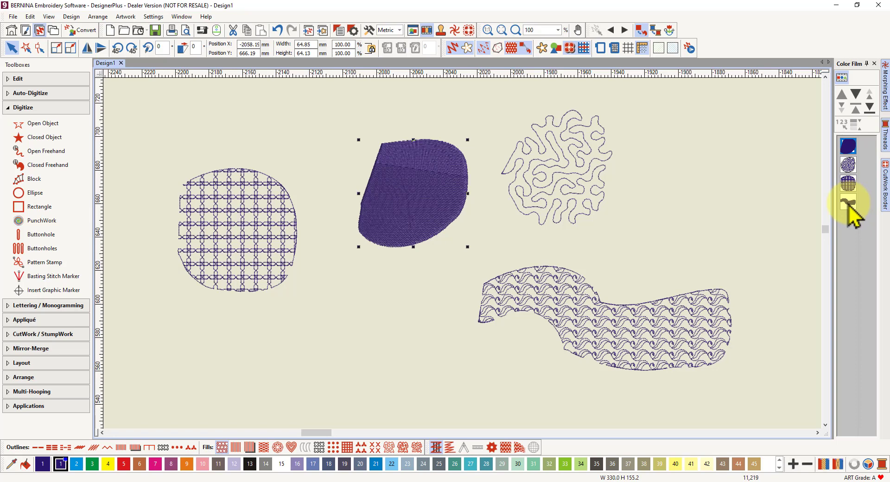
{"action": "key", "text": "ctrl+a"}
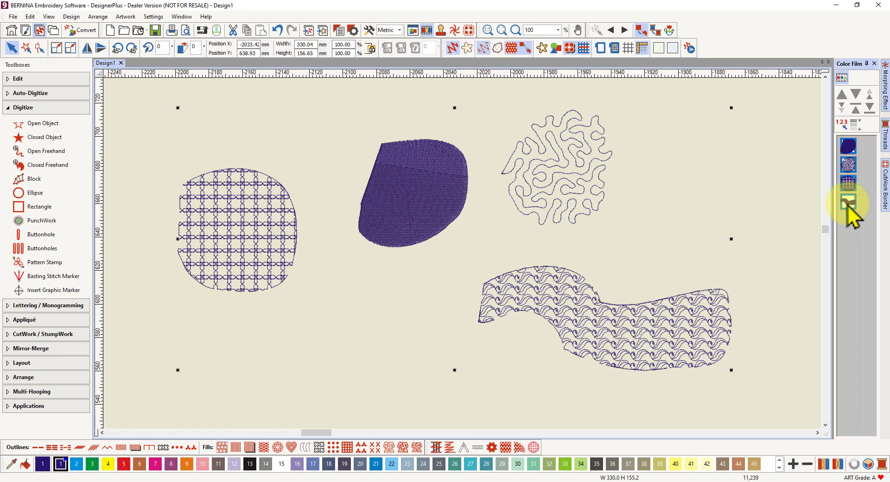
{"action": "key", "text": "Delete"}
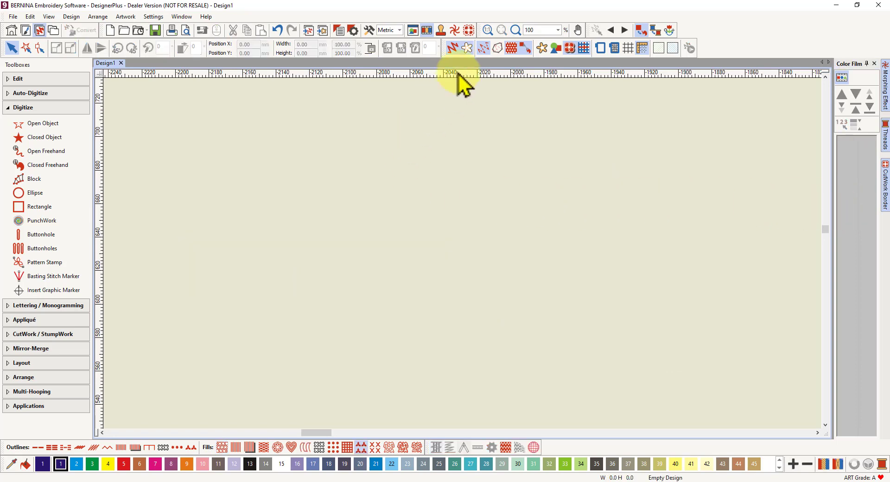
Enable auto scrolling in the program's scroll options.
{"action": "left_click", "coordinate": [368, 30]}
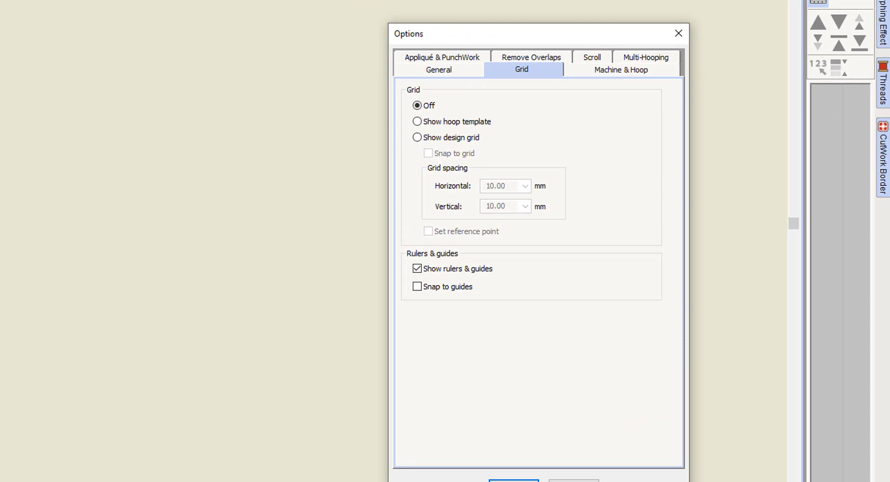
{"action": "left_click", "coordinate": [593, 55]}
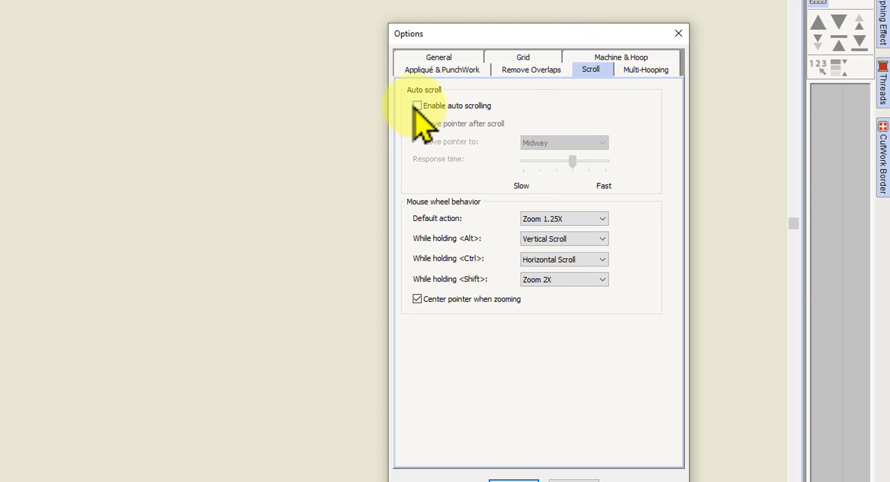
{"action": "left_click", "coordinate": [416, 106]}
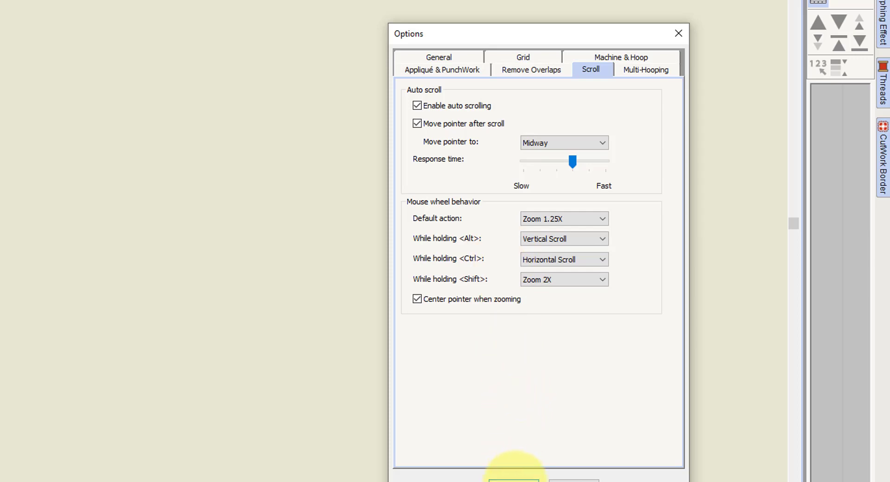
{"action": "left_click", "coordinate": [514, 480]}
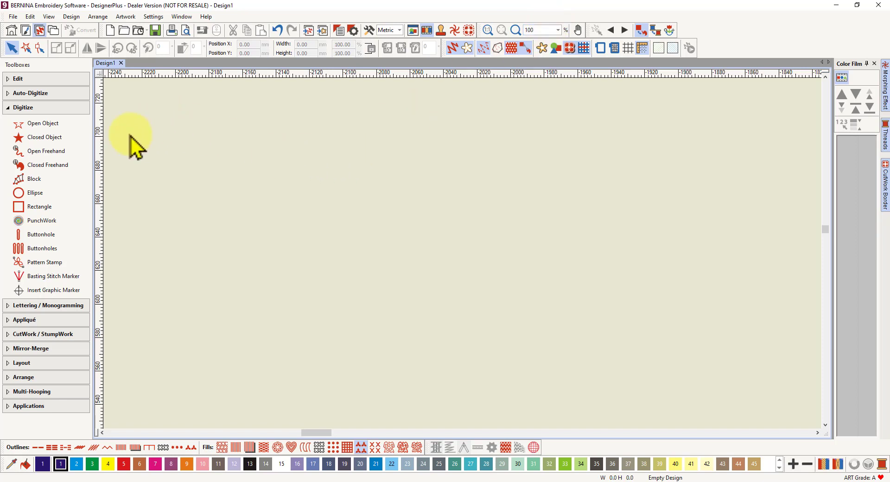
{"action": "left_click", "coordinate": [42, 125]}
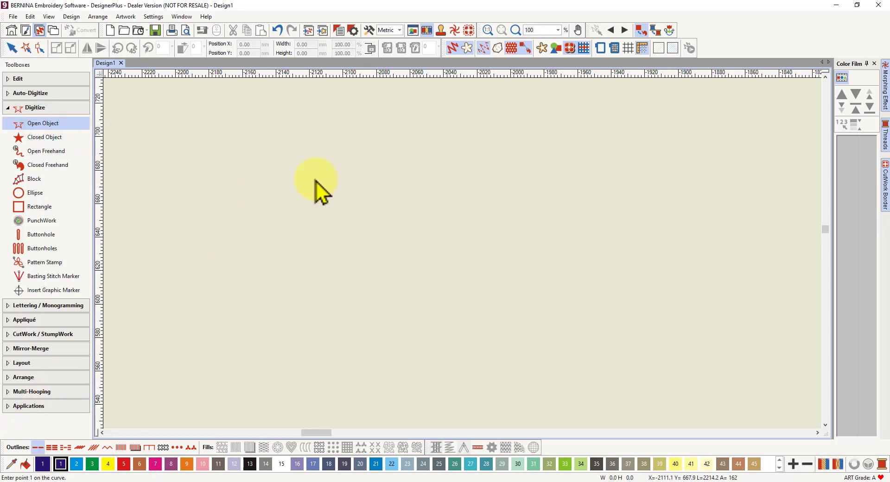
{"action": "left_click", "coordinate": [265, 193]}
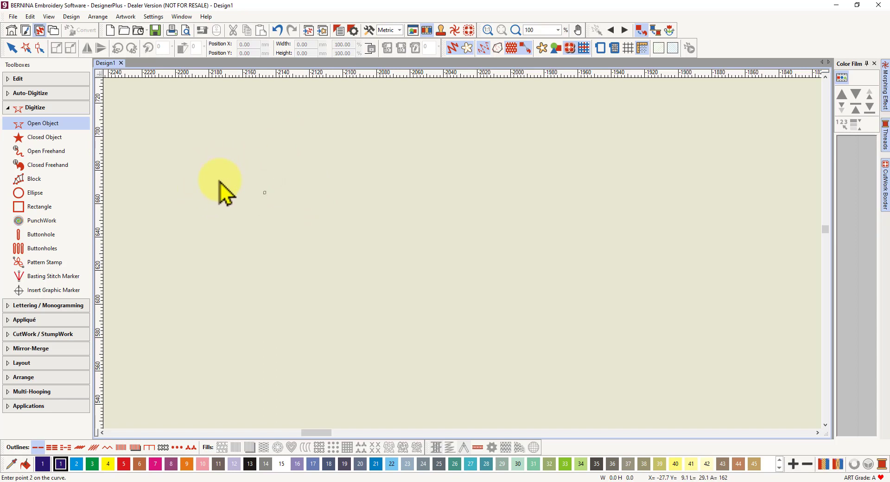
{"action": "key", "text": "Escape"}
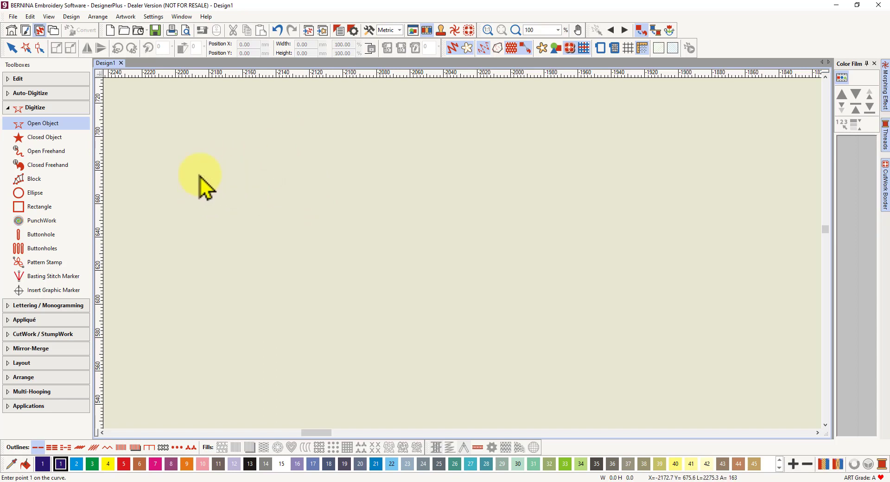
Draw an open freehand line about 477 mm wide, running leftward past the edge of the visible area to try auto scrolling.
{"action": "left_click", "coordinate": [41, 152]}
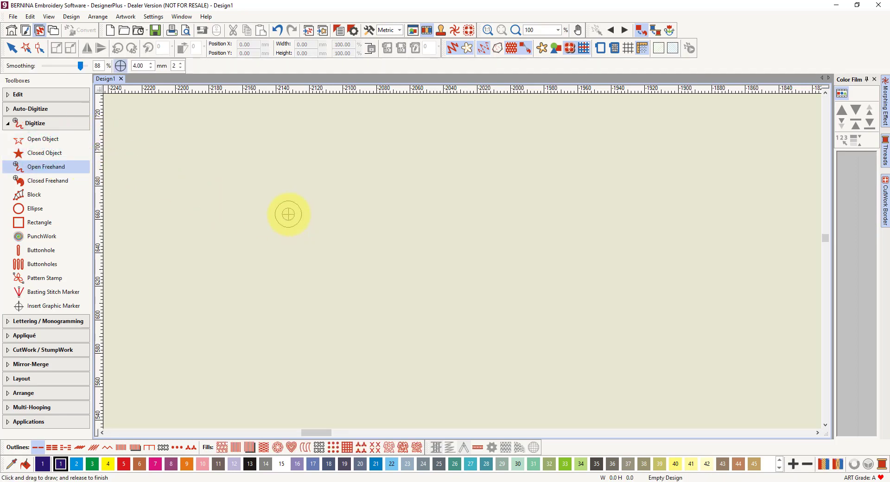
{"action": "mouse_move", "coordinate": [288, 214]}
{"action": "left_mouse_down"}
{"action": "mouse_move", "coordinate": [248, 193]}
{"action": "mouse_move", "coordinate": [147, 180]}
{"action": "mouse_move", "coordinate": [277, 222]}
{"action": "mouse_move", "coordinate": [149, 224]}
{"action": "mouse_move", "coordinate": [294, 242]}
{"action": "mouse_move", "coordinate": [141, 226]}
{"action": "mouse_move", "coordinate": [277, 241]}
{"action": "left_mouse_up"}
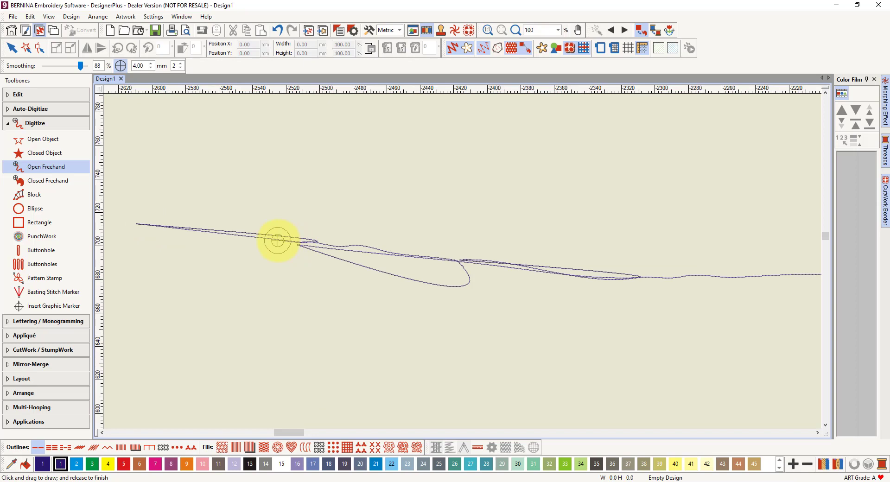
{"action": "left_click_drag", "start_coordinate": [278, 241], "coordinate": [278, 241]}
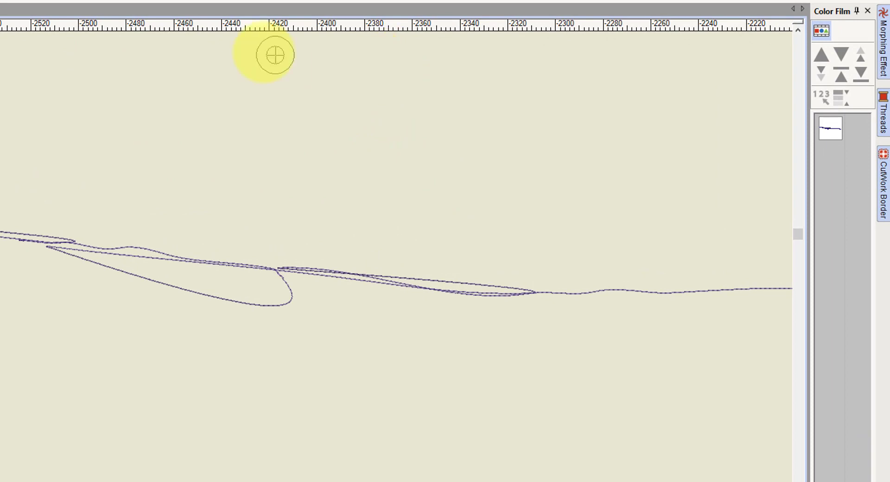
Turn off moving the pointer after scroll in the scroll options, keeping auto scrolling enabled.
{"action": "left_click", "coordinate": [224, 1]}
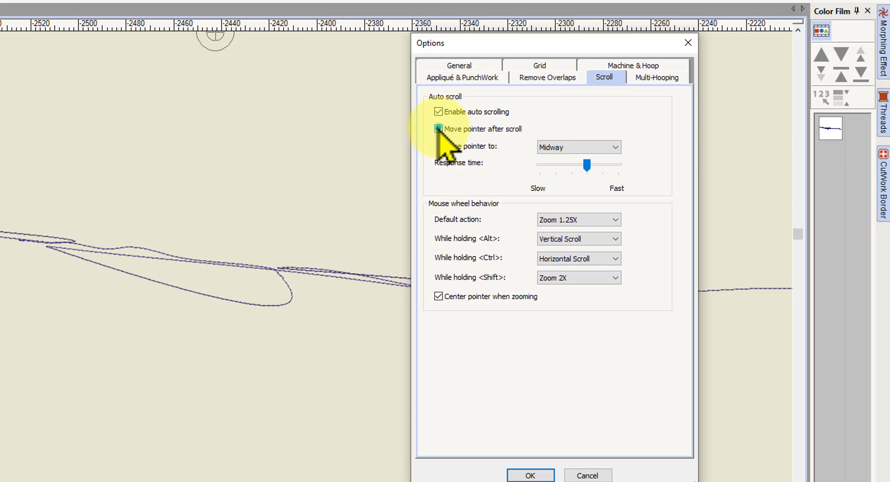
{"action": "left_click", "coordinate": [439, 129]}
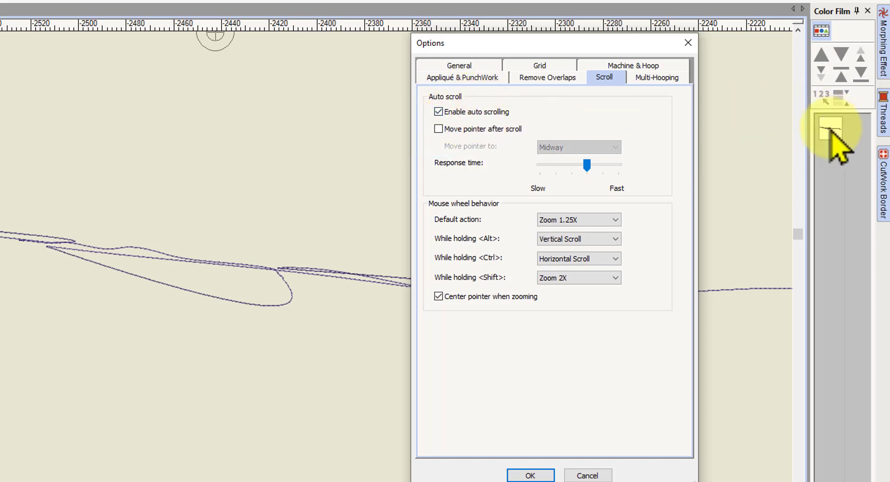
{"action": "left_click", "coordinate": [530, 476]}
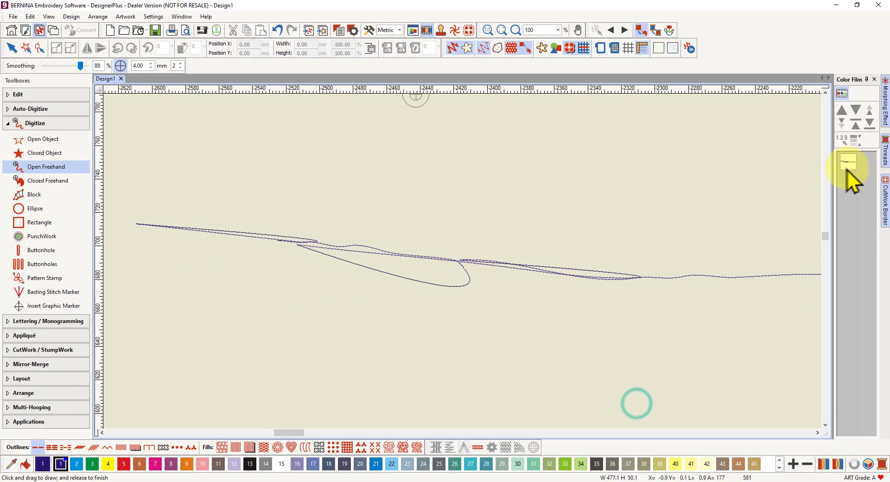
Replace the tangled freehand line with a gently wavy open freehand line about 1948 mm wide, drawn leftward past the visible area.
{"action": "left_click", "coordinate": [848, 171]}
{"action": "key", "text": "Delete"}
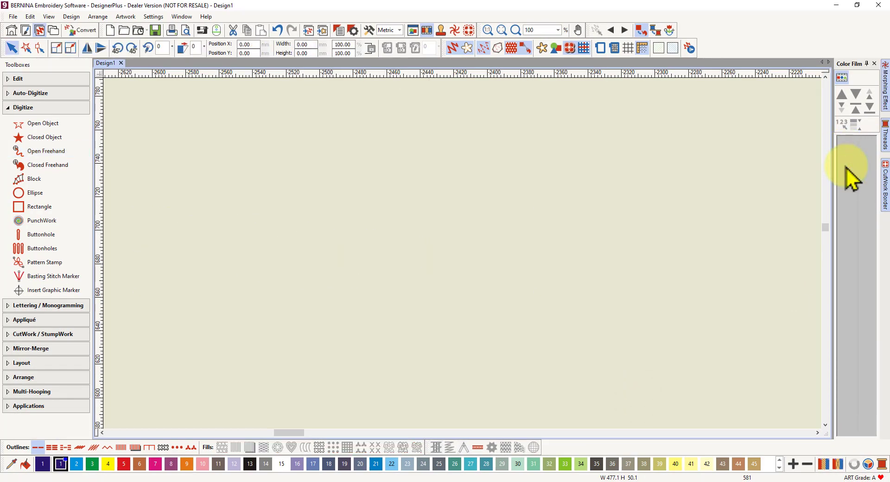
{"action": "left_click", "coordinate": [41, 155]}
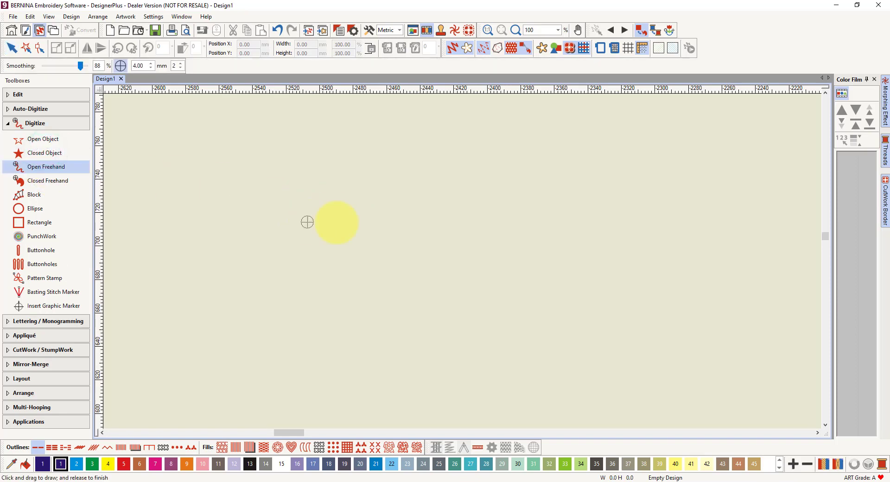
{"action": "mouse_move", "coordinate": [383, 223]}
{"action": "left_mouse_down"}
{"action": "mouse_move", "coordinate": [214, 201]}
{"action": "mouse_move", "coordinate": [76, 204]}
{"action": "mouse_move", "coordinate": [71, 143]}
{"action": "mouse_move", "coordinate": [65, 200]}
{"action": "mouse_move", "coordinate": [74, 212]}
{"action": "left_mouse_up"}
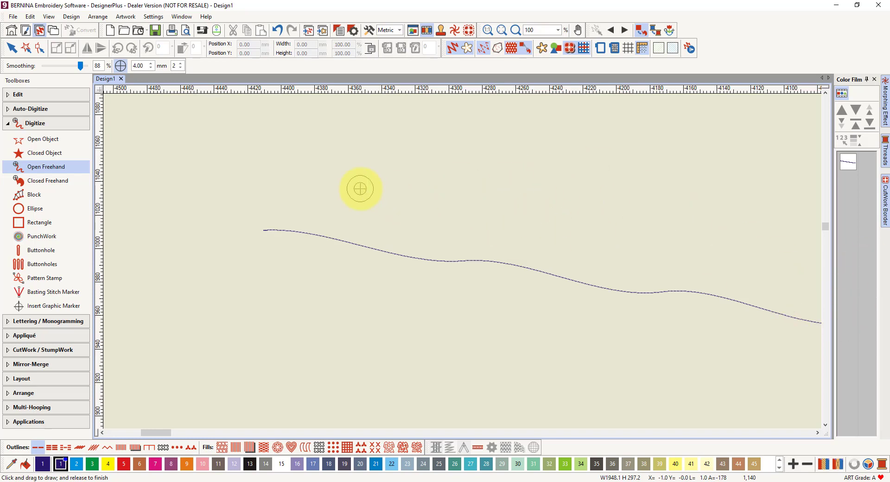
{"action": "left_click", "coordinate": [392, 193]}
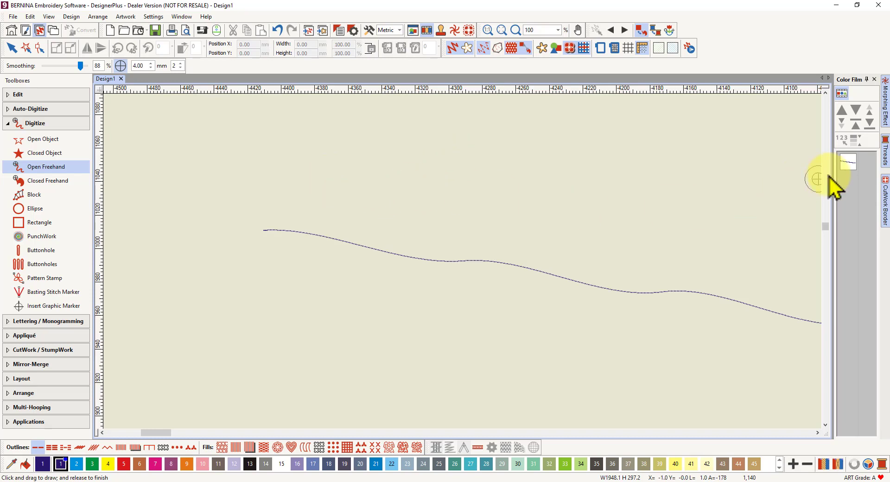
Delete the long, gently wavy freehand line from the design.
{"action": "left_click", "coordinate": [848, 161]}
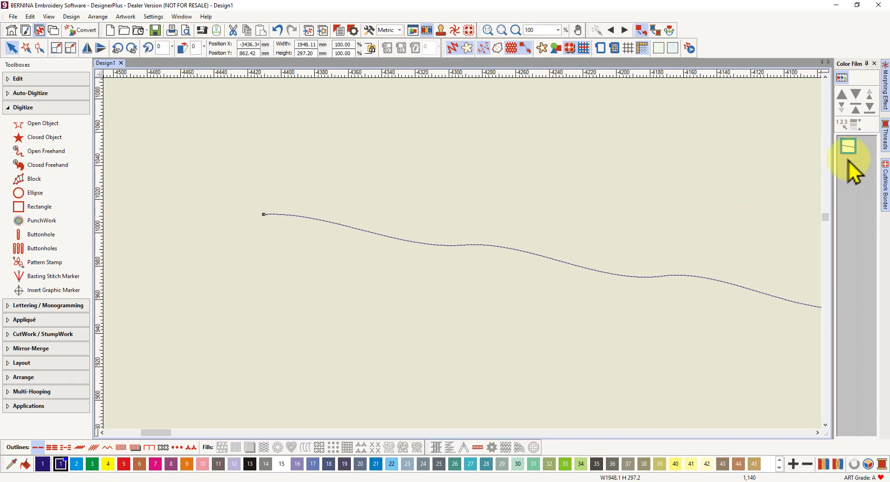
{"action": "key", "text": "Delete"}
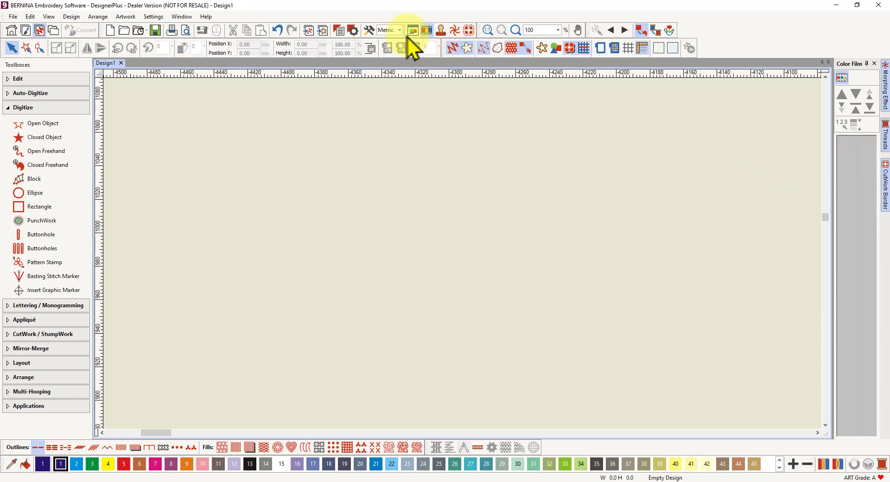
Turn off auto scrolling in the scroll options.
{"action": "left_click", "coordinate": [369, 29]}
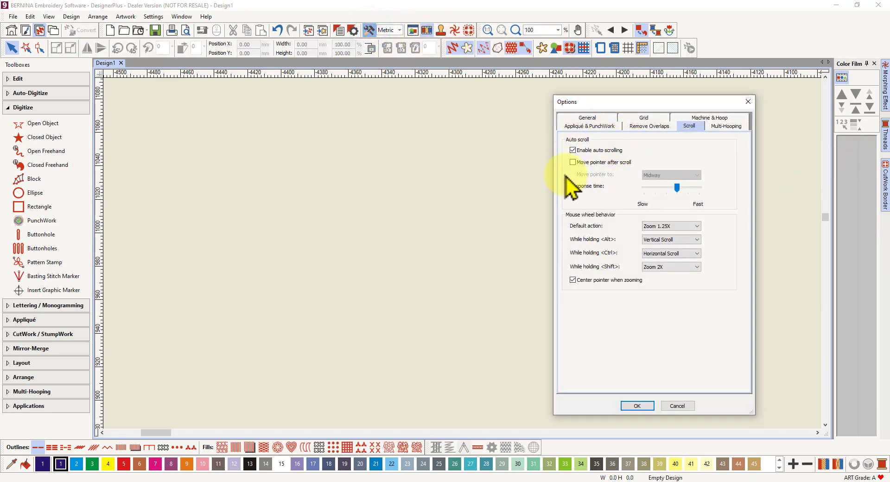
{"action": "left_click", "coordinate": [573, 150]}
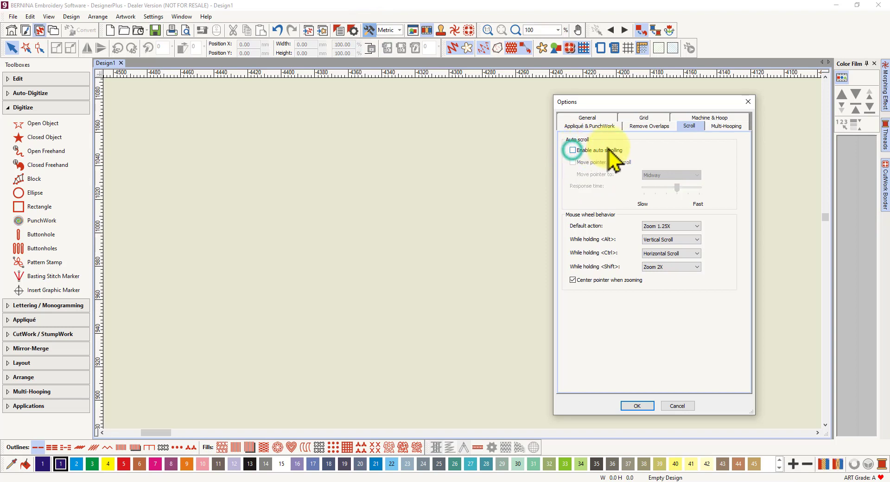
{"action": "left_click", "coordinate": [637, 404]}
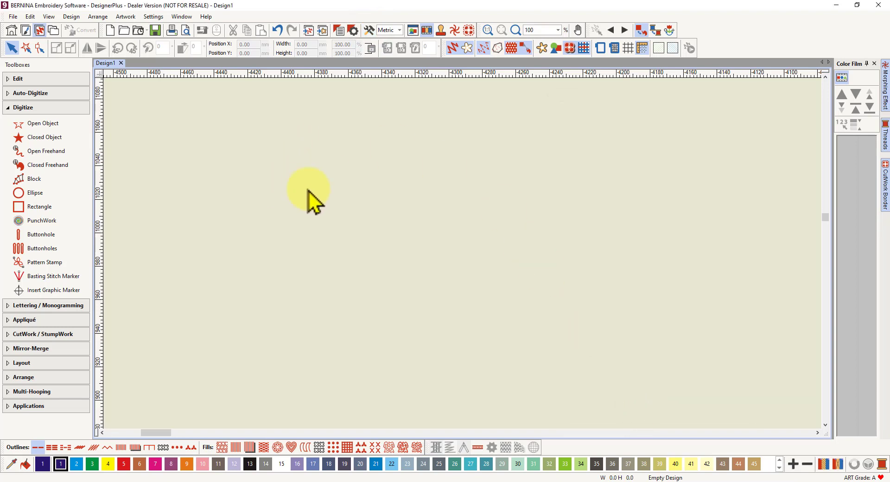
Draw a C-shaped open freehand line about 134 mm wide past the view's left edge, and an arched one about 242 mm wide above it.
{"action": "left_click", "coordinate": [45, 152]}
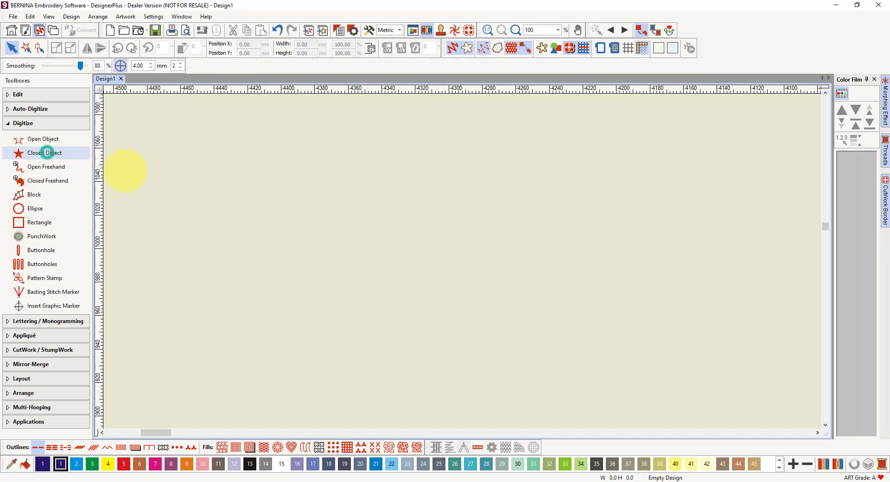
{"action": "mouse_move", "coordinate": [257, 213]}
{"action": "left_mouse_down"}
{"action": "mouse_move", "coordinate": [170, 198]}
{"action": "mouse_move", "coordinate": [72, 202]}
{"action": "left_mouse_up"}
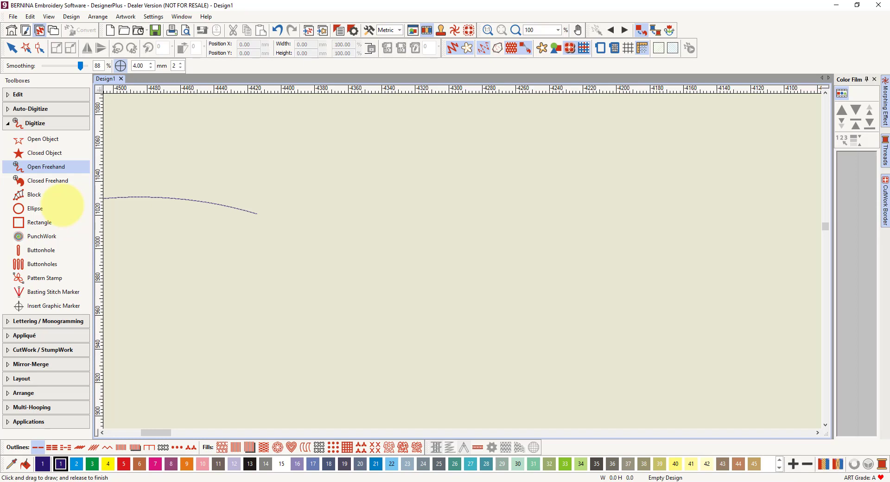
{"action": "mouse_move", "coordinate": [51, 211]}
{"action": "left_mouse_down"}
{"action": "mouse_move", "coordinate": [67, 292]}
{"action": "mouse_move", "coordinate": [99, 314]}
{"action": "mouse_move", "coordinate": [185, 316]}
{"action": "mouse_move", "coordinate": [272, 292]}
{"action": "left_mouse_up"}
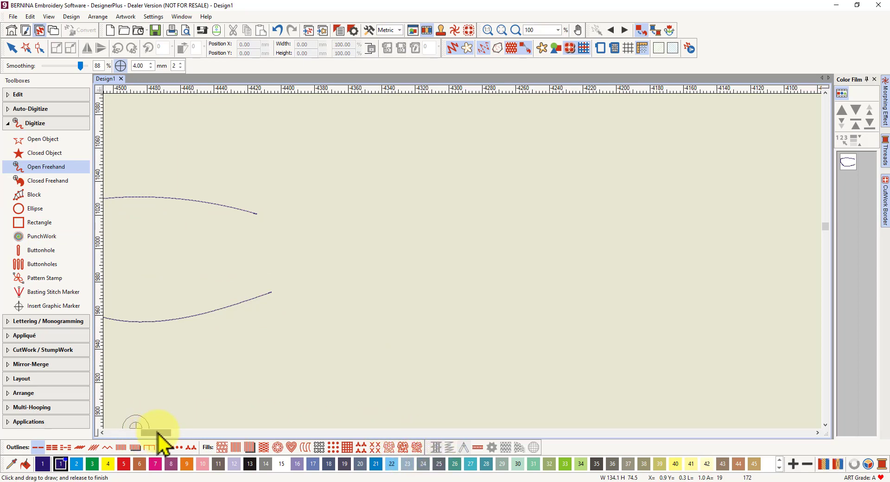
{"action": "left_click_drag", "start_coordinate": [158, 432], "coordinate": [153, 433]}
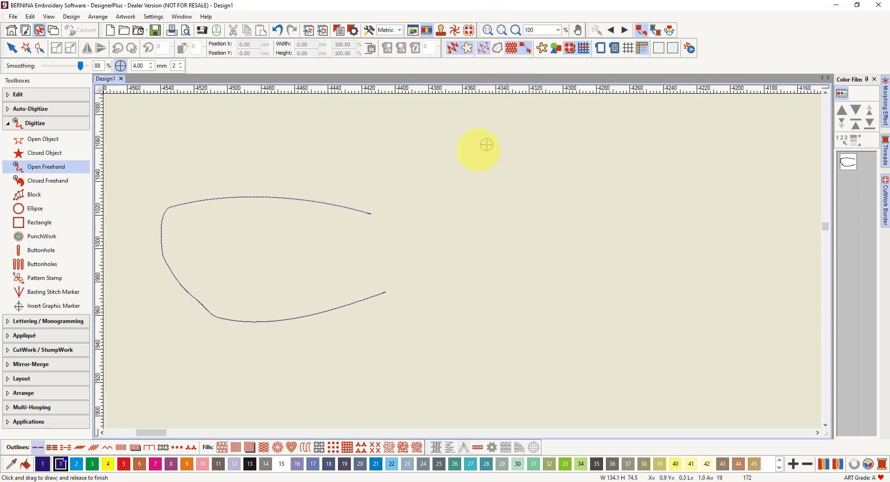
{"action": "mouse_move", "coordinate": [249, 155]}
{"action": "left_mouse_down"}
{"action": "mouse_move", "coordinate": [388, 120]}
{"action": "mouse_move", "coordinate": [536, 144]}
{"action": "mouse_move", "coordinate": [654, 211]}
{"action": "left_mouse_up"}
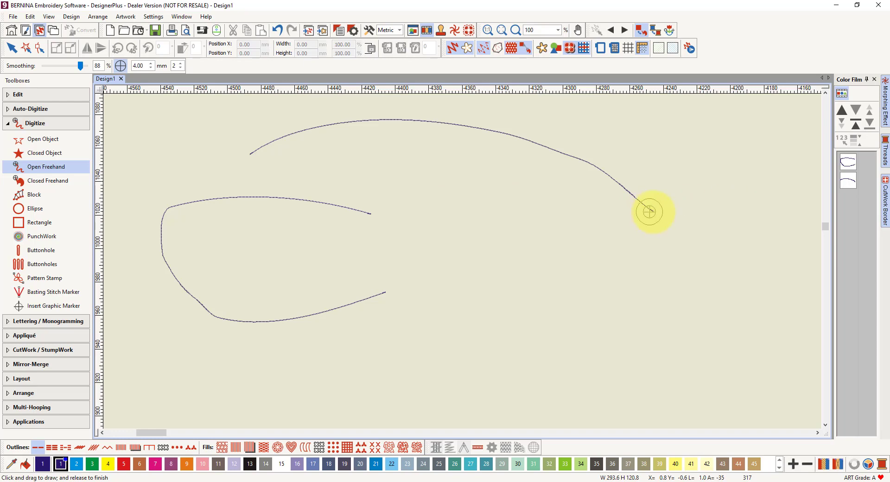
{"action": "left_click", "coordinate": [617, 214]}
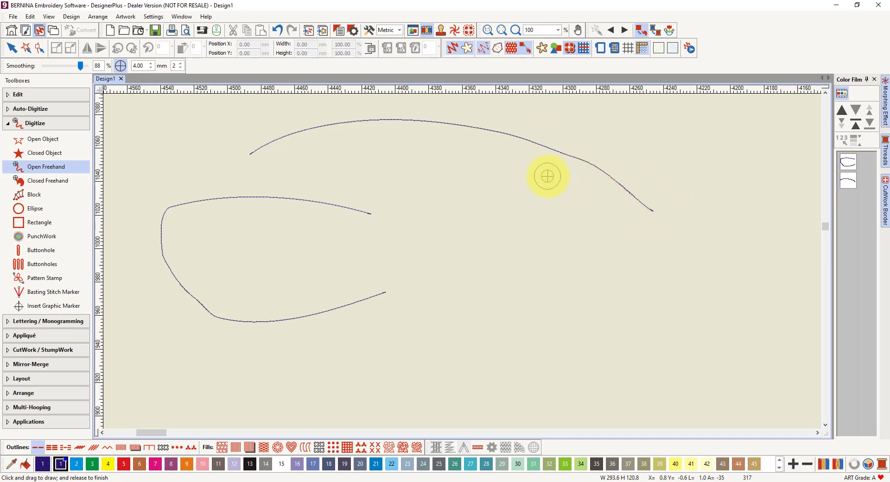
Turn off Artistic View and continue the arched line from its end point with a curved open freehand line about 24 mm wide.
{"action": "left_click", "coordinate": [453, 49]}
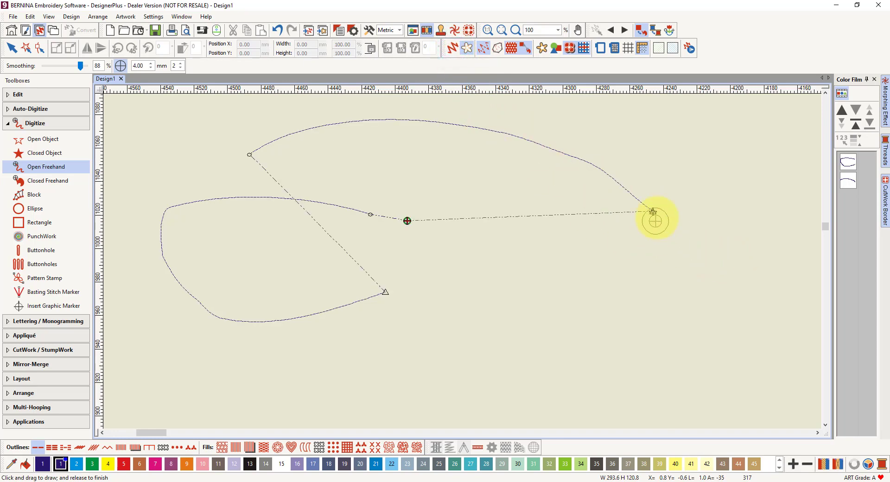
{"action": "scroll", "coordinate": [653, 212], "scroll_direction": "up", "scroll_amount": 1}
{"action": "scroll", "coordinate": [456, 263], "scroll_direction": "up", "scroll_amount": 6}
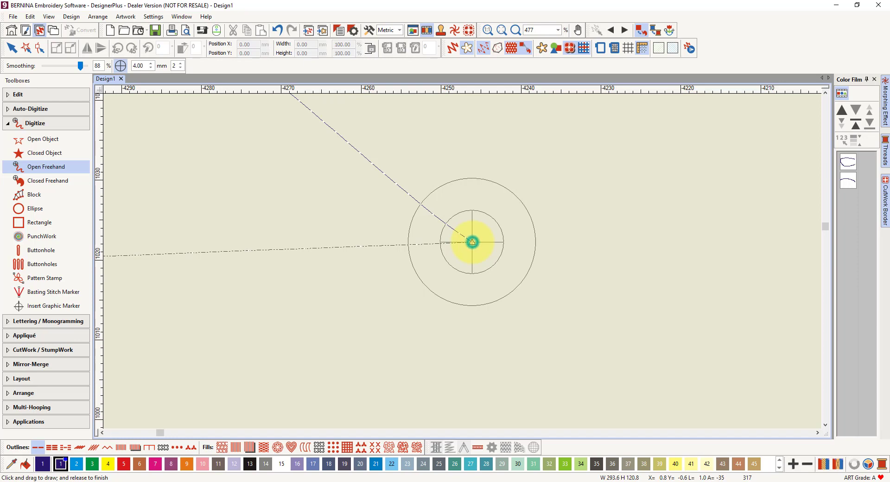
{"action": "mouse_move", "coordinate": [472, 242]}
{"action": "left_mouse_down"}
{"action": "mouse_move", "coordinate": [539, 251]}
{"action": "mouse_move", "coordinate": [575, 245]}
{"action": "mouse_move", "coordinate": [661, 182]}
{"action": "left_mouse_up"}
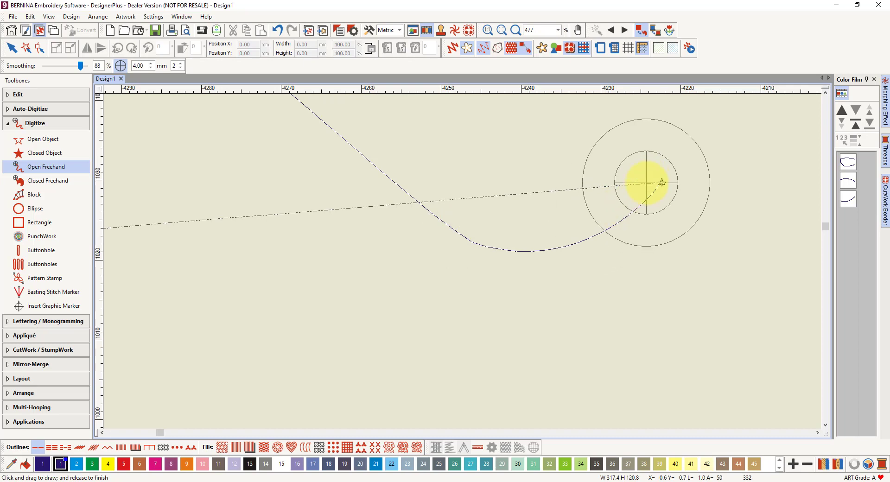
Draw a small wavy open freehand line about 94 mm wide, above and to the right of the arched line's end.
{"action": "scroll", "coordinate": [661, 183], "scroll_direction": "down", "scroll_amount": 1}
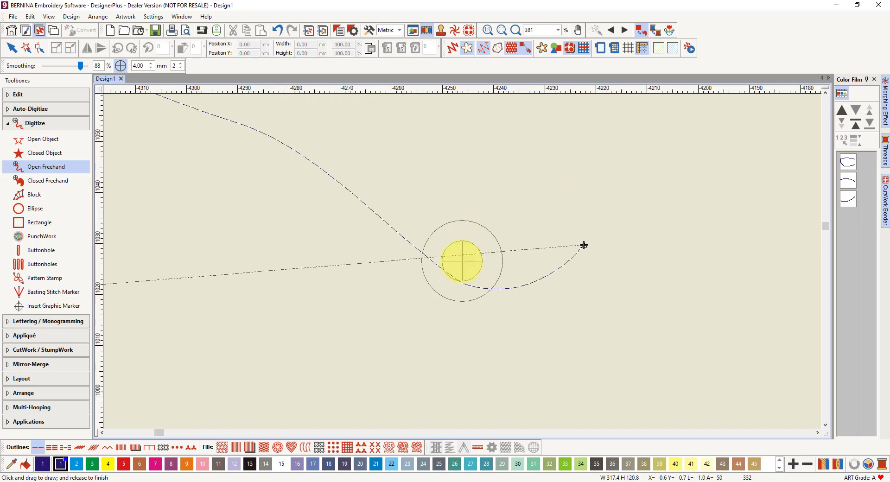
{"action": "scroll", "coordinate": [584, 245], "scroll_direction": "down", "scroll_amount": 7}
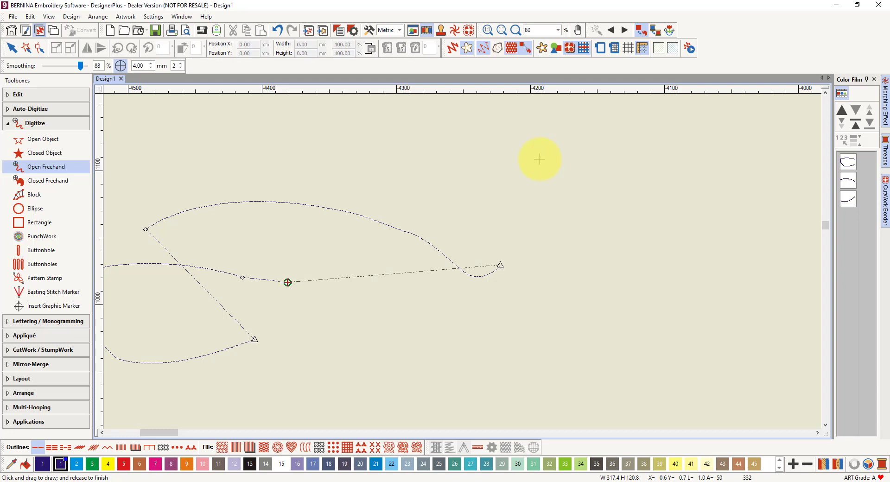
{"action": "mouse_move", "coordinate": [540, 160]}
{"action": "left_mouse_down"}
{"action": "mouse_move", "coordinate": [523, 188]}
{"action": "mouse_move", "coordinate": [538, 205]}
{"action": "left_mouse_up"}
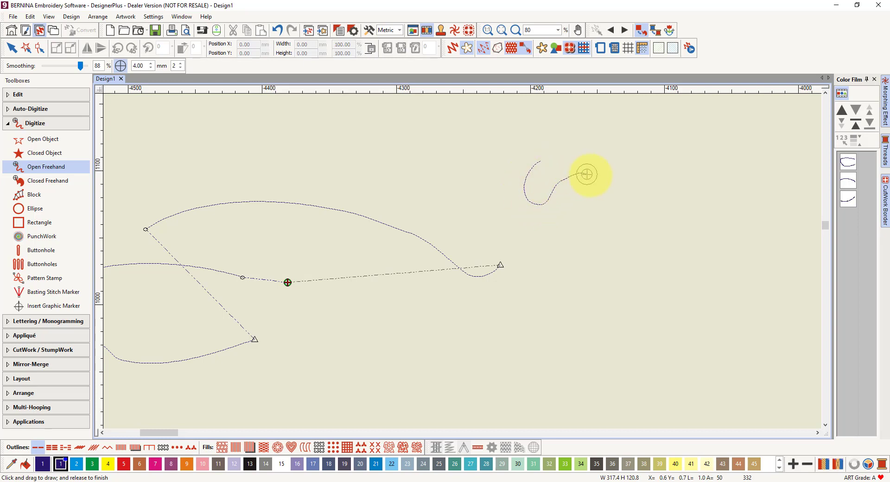
{"action": "left_click_drag", "start_coordinate": [648, 165], "coordinate": [649, 166]}
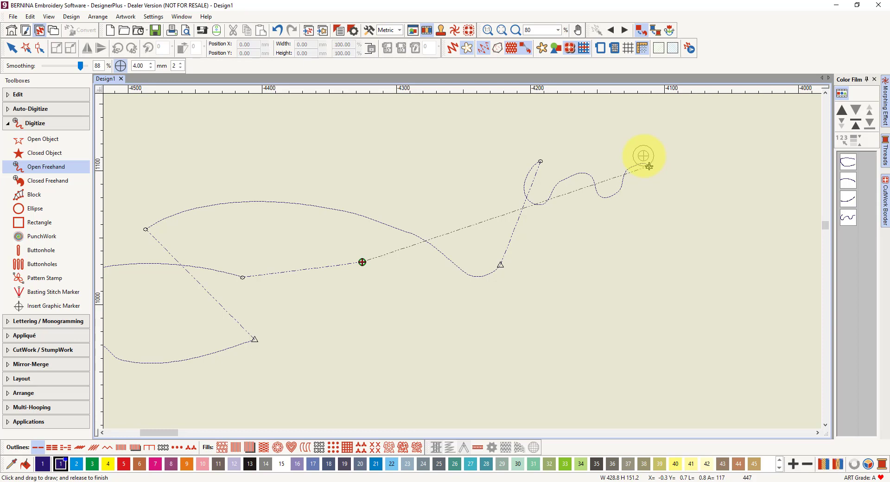
Delete all the freehand lines from the design.
{"action": "left_click", "coordinate": [848, 163]}
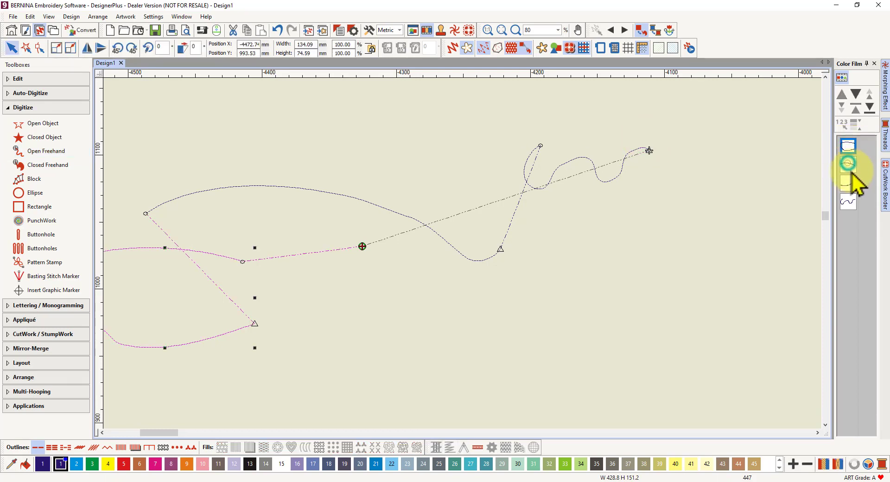
{"action": "left_click", "coordinate": [850, 201], "text": "shift"}
{"action": "key", "text": "Delete"}
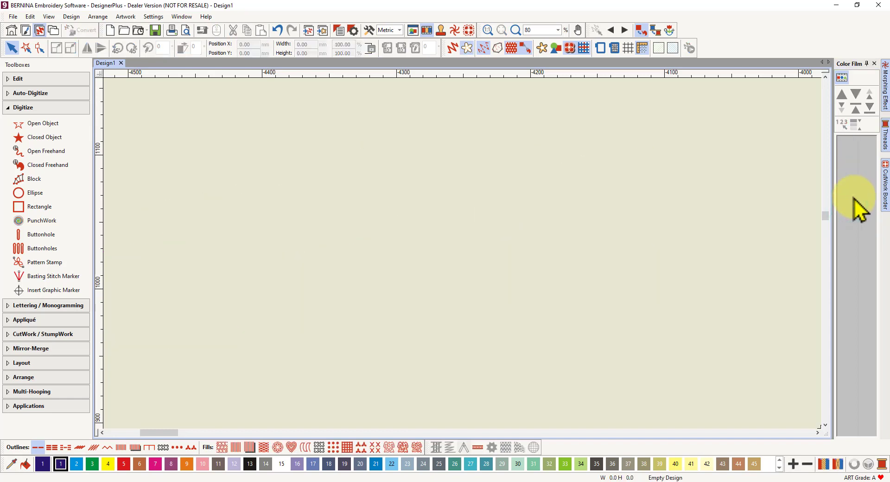
Insert the artwork coniglio_rabbit.png from the Documents > Clip Art > Animals folder.
{"action": "left_click", "coordinate": [335, 29]}
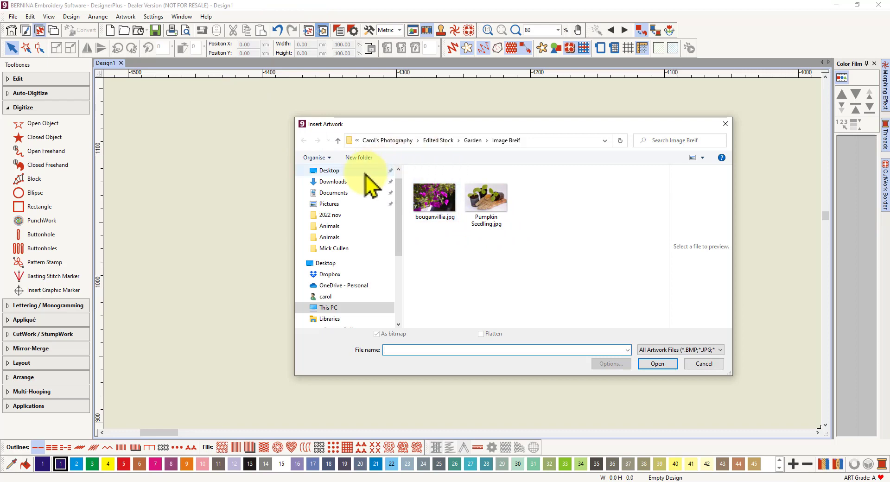
{"action": "left_click", "coordinate": [333, 192]}
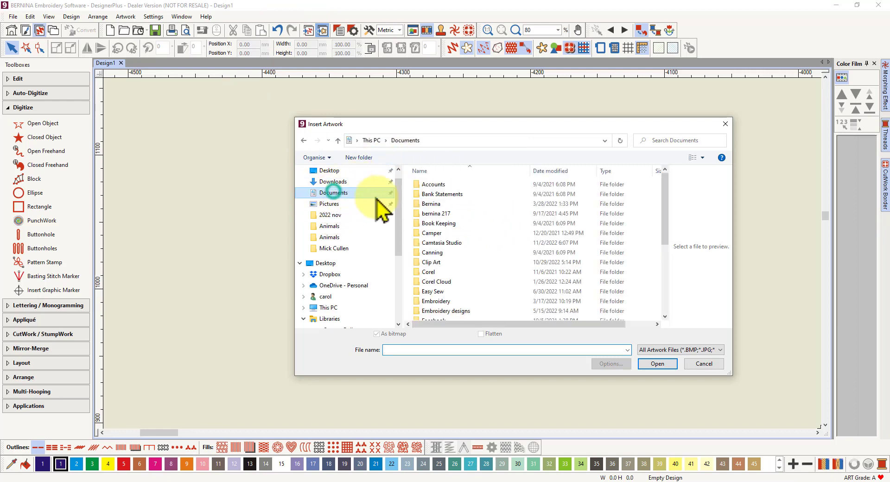
{"action": "double_click", "coordinate": [440, 262]}
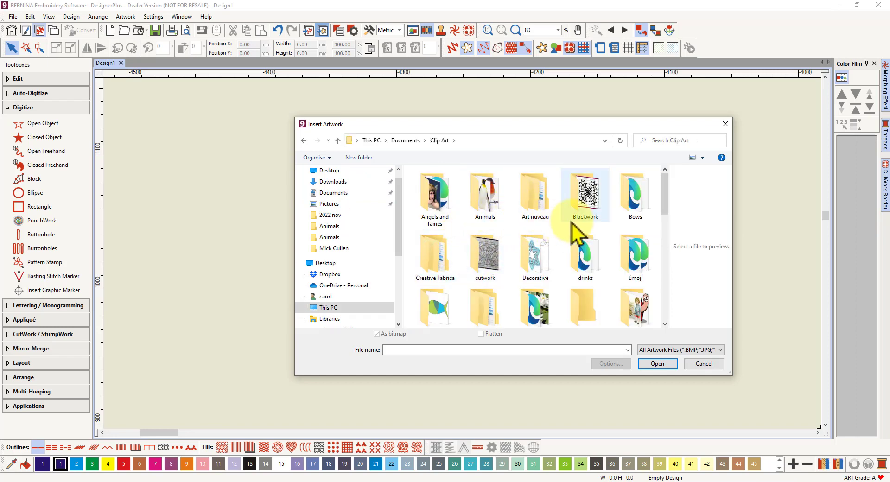
{"action": "double_click", "coordinate": [484, 193]}
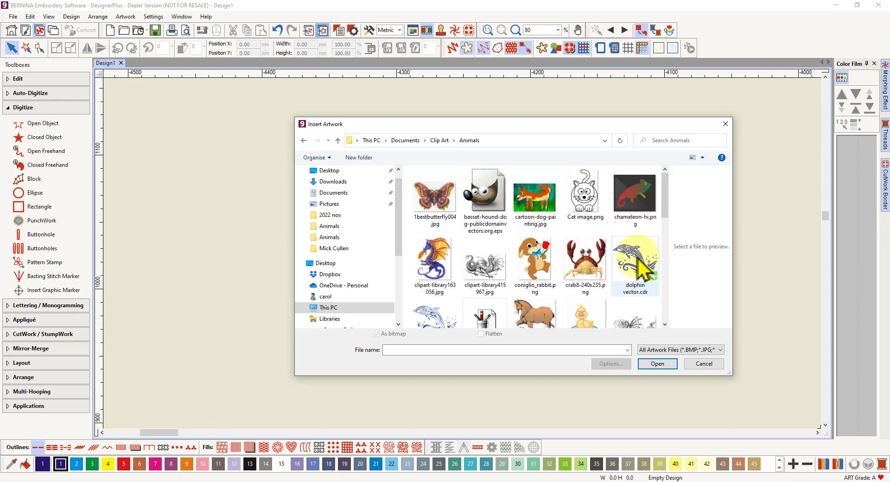
{"action": "left_click", "coordinate": [533, 268]}
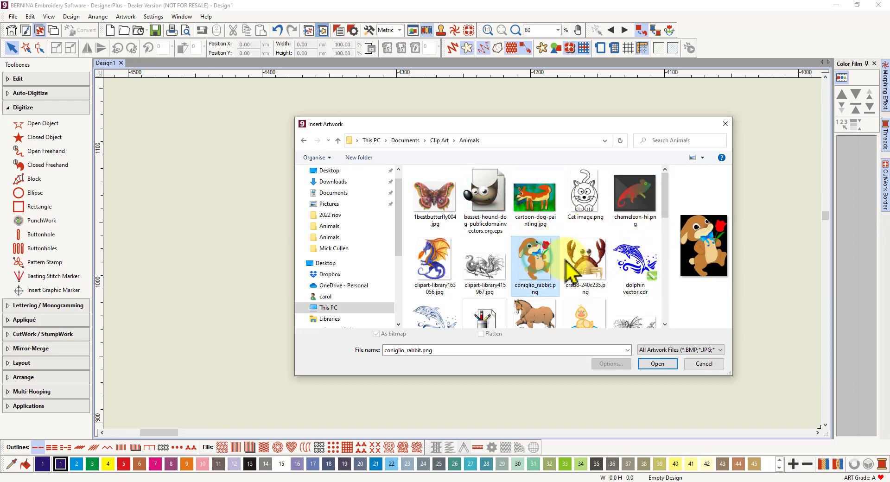
{"action": "left_click", "coordinate": [661, 364]}
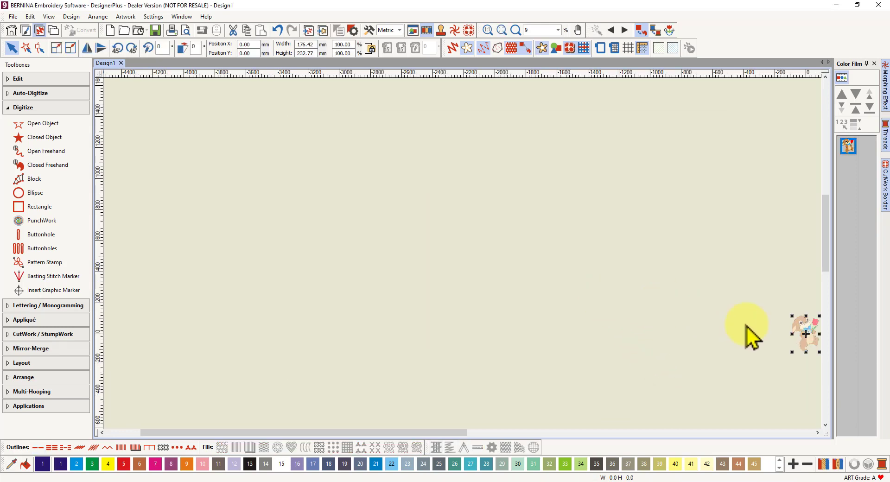
{"action": "key", "text": "0"}
{"action": "scroll", "coordinate": [437, 266], "scroll_direction": "up", "scroll_amount": 5}
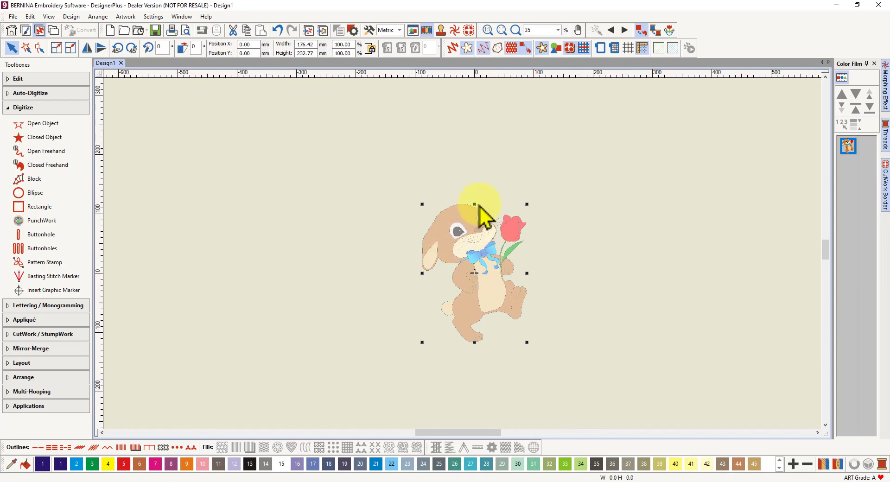
{"action": "left_click", "coordinate": [465, 50]}
{"action": "left_click", "coordinate": [466, 49]}
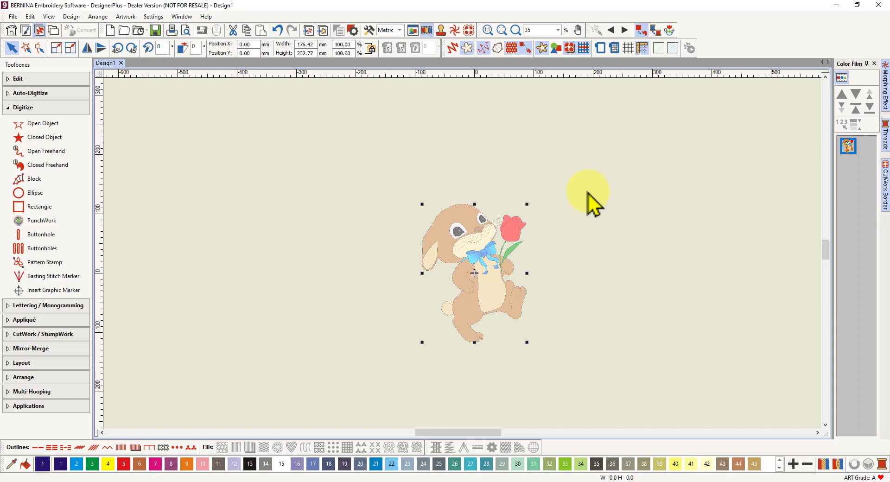
Try to trace the rabbit's nose as an open freehand single outline about 14 mm wide and 11 mm high.
{"action": "left_click", "coordinate": [55, 151]}
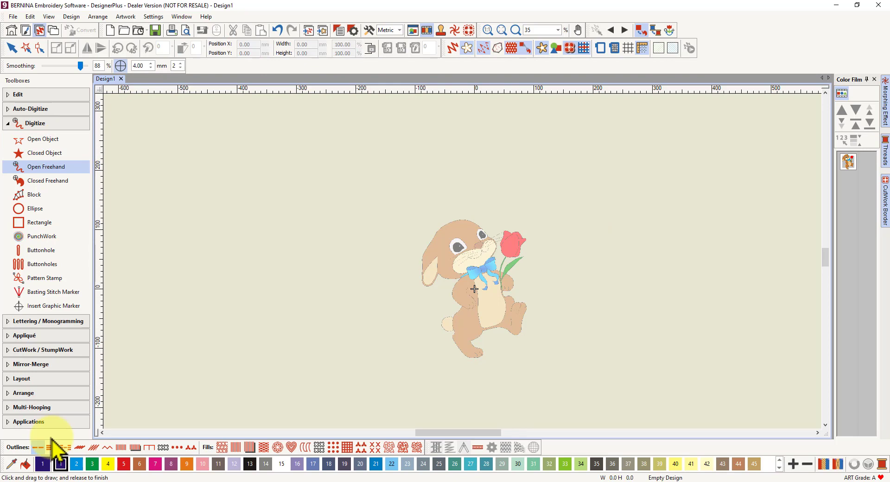
{"action": "left_click", "coordinate": [39, 447]}
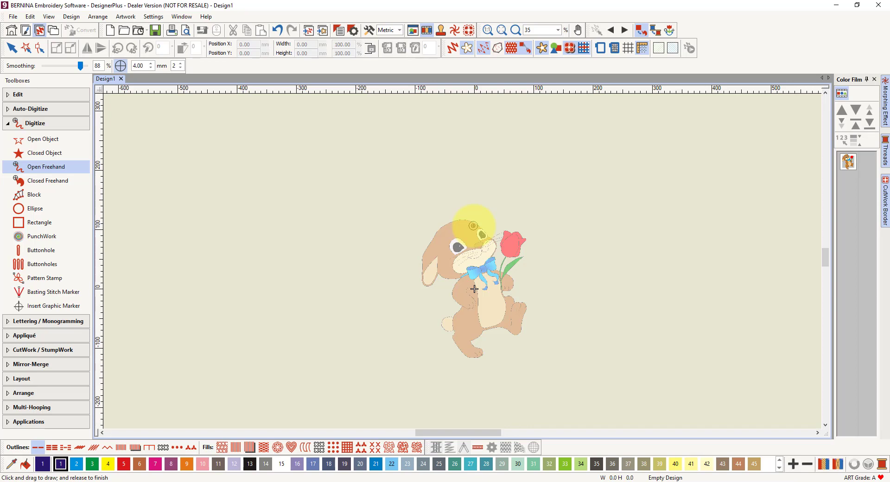
{"action": "left_click", "coordinate": [606, 272]}
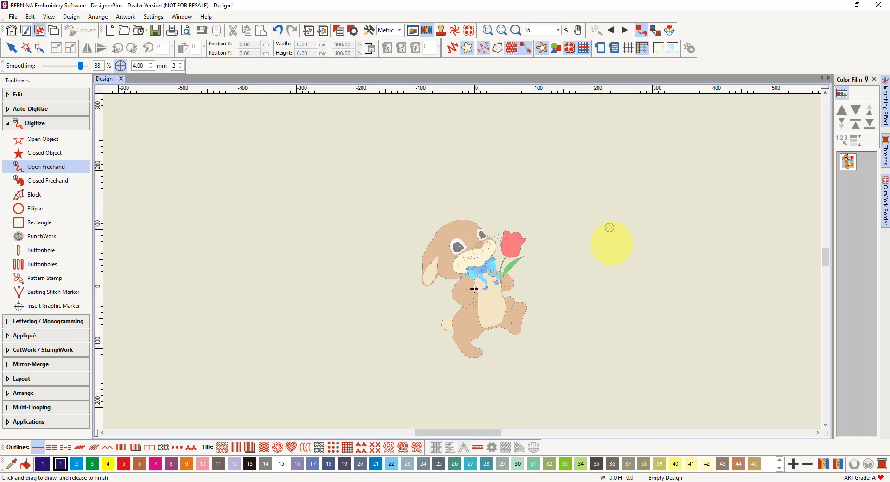
{"action": "left_click", "coordinate": [618, 253]}
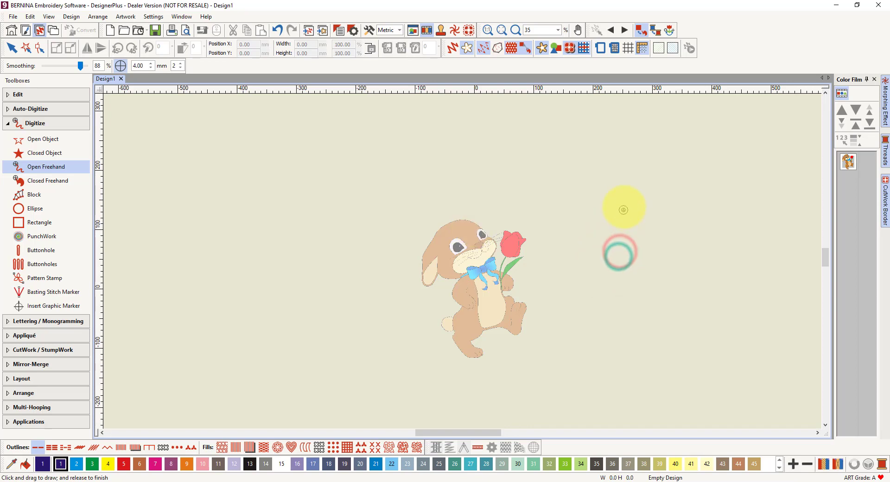
{"action": "left_click", "coordinate": [503, 30]}
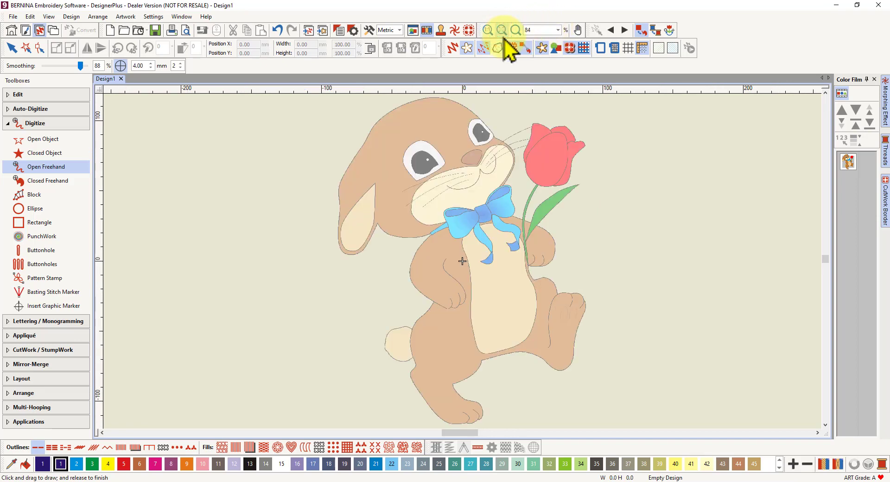
{"action": "left_click", "coordinate": [515, 31]}
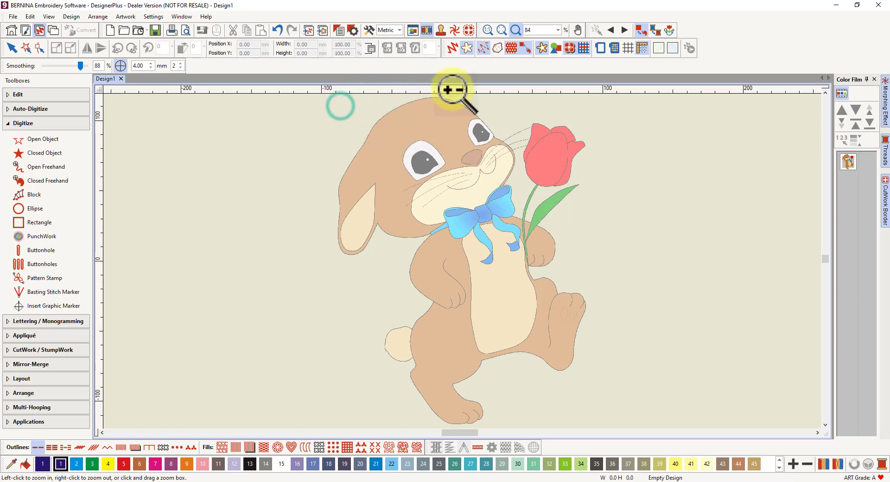
{"action": "mouse_move", "coordinate": [561, 137]}
{"action": "left_mouse_down"}
{"action": "mouse_move", "coordinate": [601, 193]}
{"action": "mouse_move", "coordinate": [621, 262]}
{"action": "left_mouse_up"}
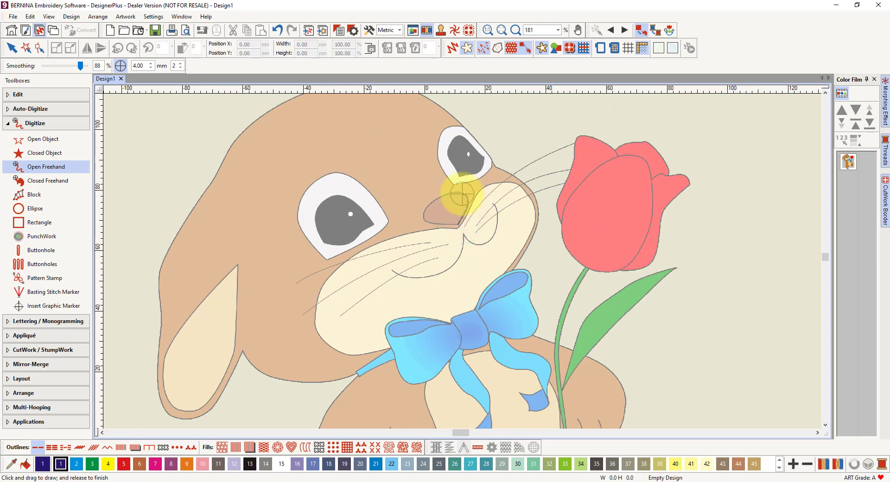
{"action": "mouse_move", "coordinate": [445, 197]}
{"action": "left_mouse_down"}
{"action": "mouse_move", "coordinate": [424, 204]}
{"action": "mouse_move", "coordinate": [423, 214]}
{"action": "mouse_move", "coordinate": [457, 226]}
{"action": "left_mouse_up"}
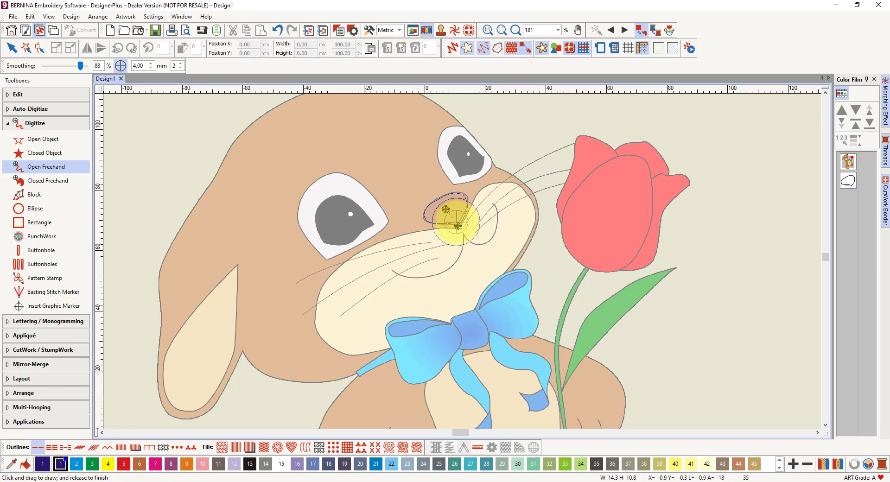
{"action": "left_click", "coordinate": [277, 30]}
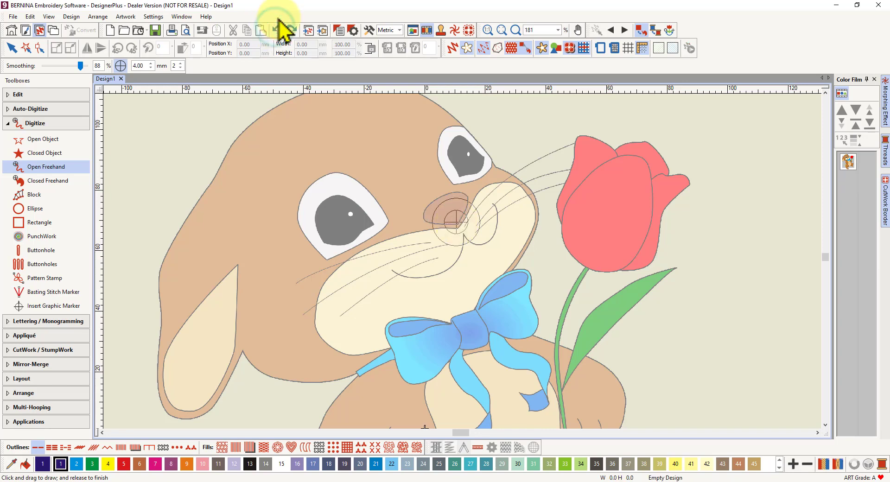
Trace the rabbit's nose as a closed freehand single outline about 14 mm wide and 10 mm high.
{"action": "left_click", "coordinate": [56, 181]}
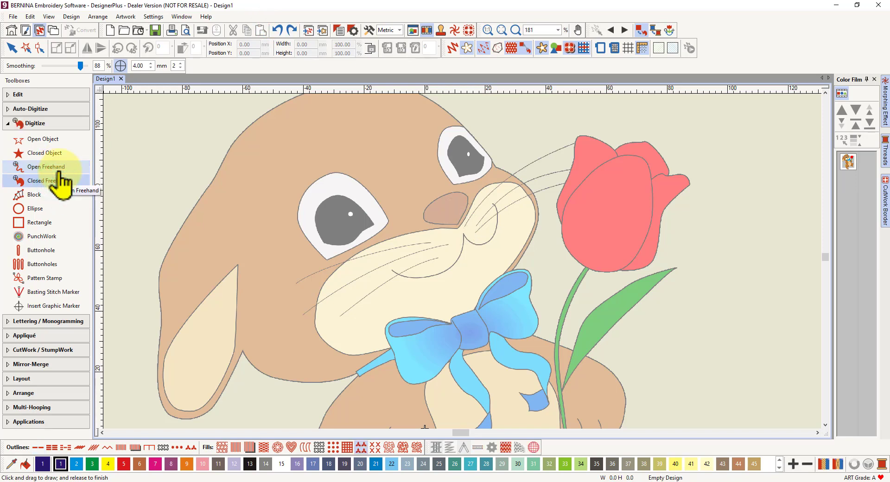
{"action": "left_click", "coordinate": [39, 449]}
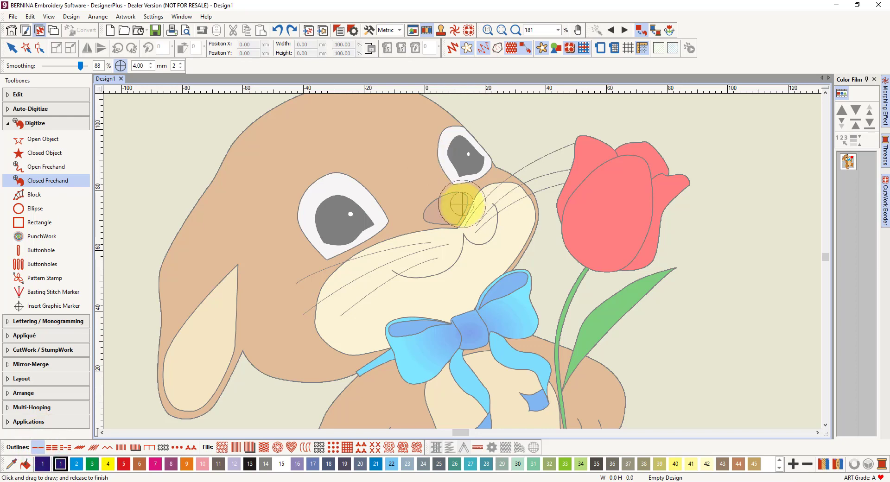
{"action": "mouse_move", "coordinate": [461, 204]}
{"action": "left_mouse_down"}
{"action": "mouse_move", "coordinate": [457, 225]}
{"action": "mouse_move", "coordinate": [461, 196]}
{"action": "mouse_move", "coordinate": [421, 211]}
{"action": "mouse_move", "coordinate": [457, 226]}
{"action": "left_mouse_up"}
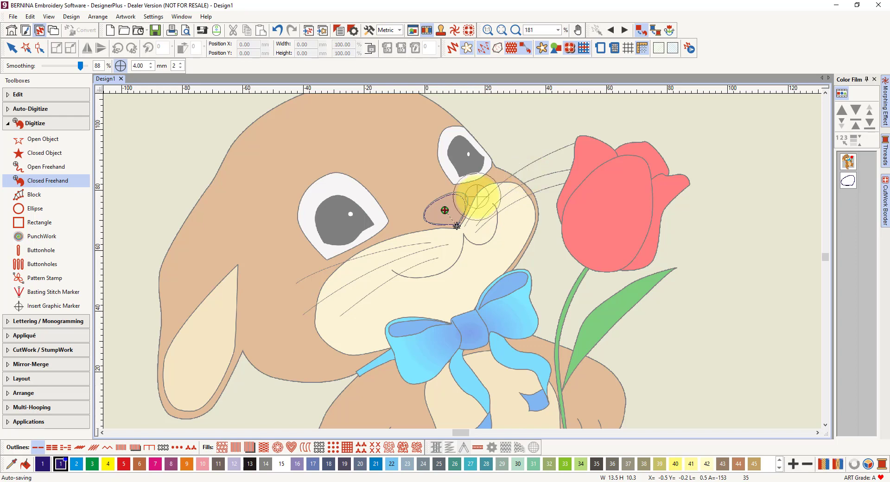
Trace the rabbit's curved mouth line from the cheek to the chin as one open freehand outline about 36 mm wide.
{"action": "mouse_move", "coordinate": [463, 234]}
{"action": "left_mouse_down"}
{"action": "mouse_move", "coordinate": [480, 245]}
{"action": "mouse_move", "coordinate": [497, 230]}
{"action": "mouse_move", "coordinate": [495, 197]}
{"action": "left_mouse_up"}
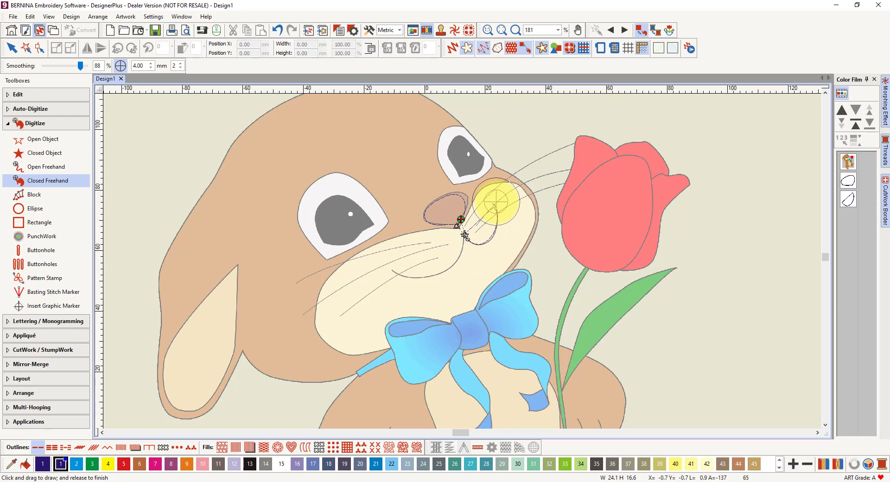
{"action": "left_click", "coordinate": [280, 30]}
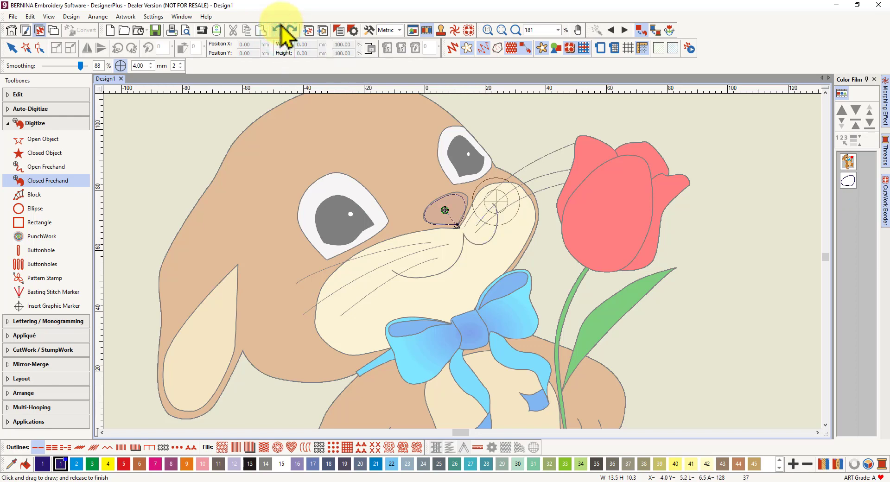
{"action": "left_click", "coordinate": [55, 168]}
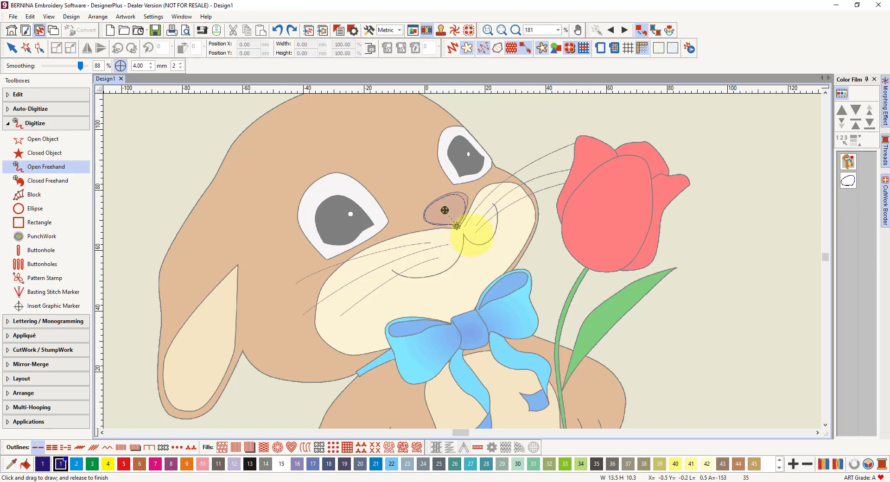
{"action": "left_click", "coordinate": [457, 226]}
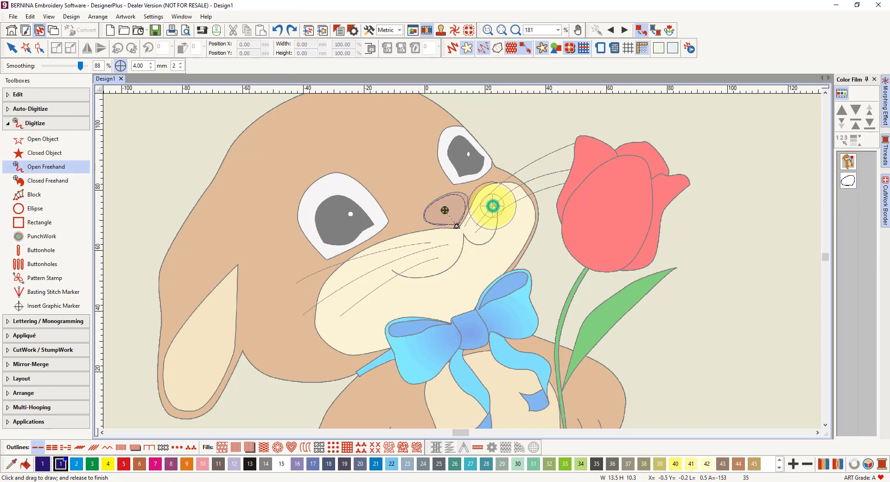
{"action": "mouse_move", "coordinate": [492, 206]}
{"action": "left_mouse_down"}
{"action": "mouse_move", "coordinate": [490, 239]}
{"action": "mouse_move", "coordinate": [464, 235]}
{"action": "mouse_move", "coordinate": [450, 266]}
{"action": "mouse_move", "coordinate": [407, 282]}
{"action": "mouse_move", "coordinate": [387, 277]}
{"action": "left_mouse_up"}
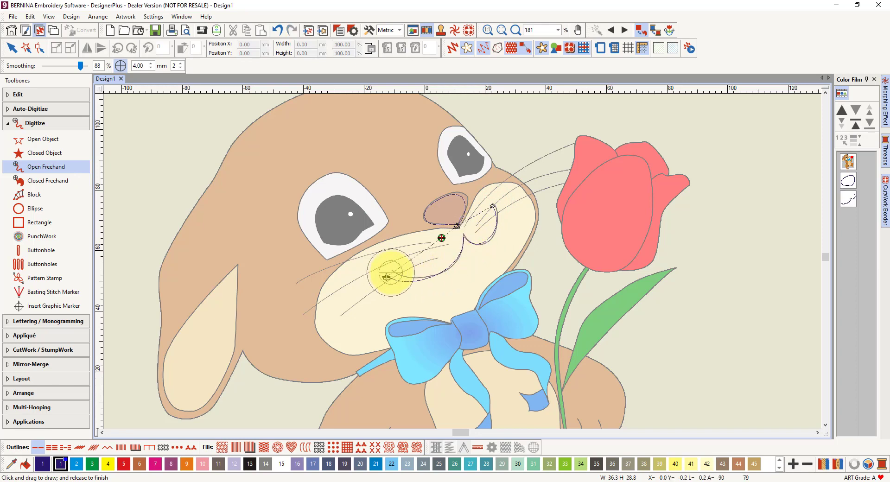
Trace three of the whiskers between the muzzle and the tulip as separate open freehand lines.
{"action": "mouse_move", "coordinate": [465, 226]}
{"action": "left_mouse_down"}
{"action": "mouse_move", "coordinate": [495, 188]}
{"action": "mouse_move", "coordinate": [544, 152]}
{"action": "left_mouse_up"}
{"action": "mouse_move", "coordinate": [465, 225]}
{"action": "left_mouse_down"}
{"action": "mouse_move", "coordinate": [505, 199]}
{"action": "mouse_move", "coordinate": [566, 174]}
{"action": "left_mouse_up"}
{"action": "mouse_move", "coordinate": [488, 227]}
{"action": "left_mouse_down"}
{"action": "mouse_move", "coordinate": [477, 219]}
{"action": "mouse_move", "coordinate": [476, 234]}
{"action": "left_mouse_up"}
{"action": "left_click_drag", "start_coordinate": [566, 183], "coordinate": [563, 187]}
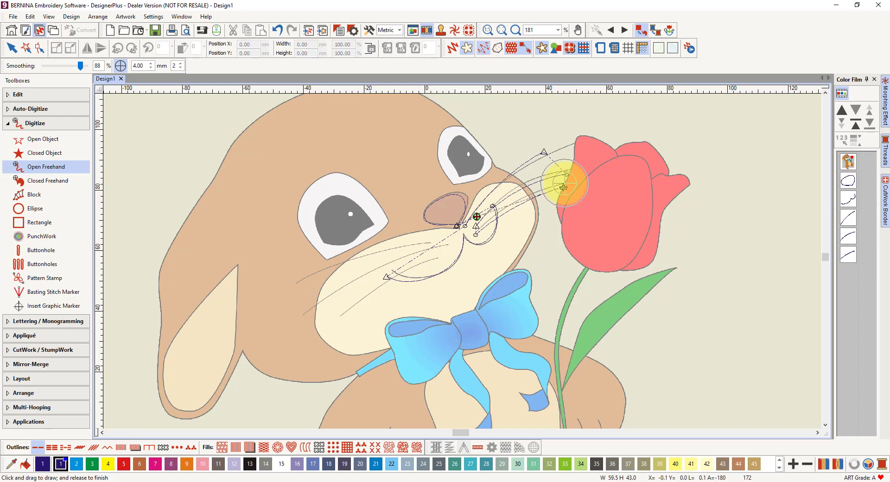
Trace the white of the rabbit's larger eye as a closed freehand filled shape in color 15.
{"action": "left_click", "coordinate": [55, 183]}
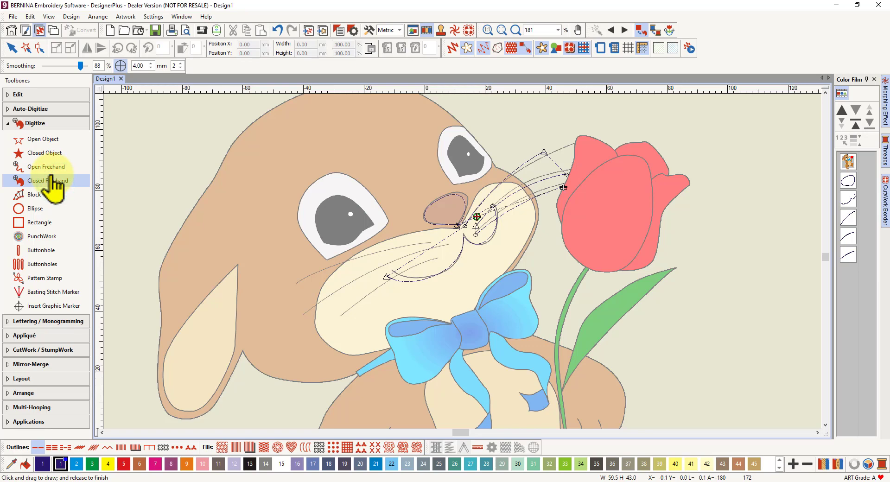
{"action": "left_click", "coordinate": [282, 463]}
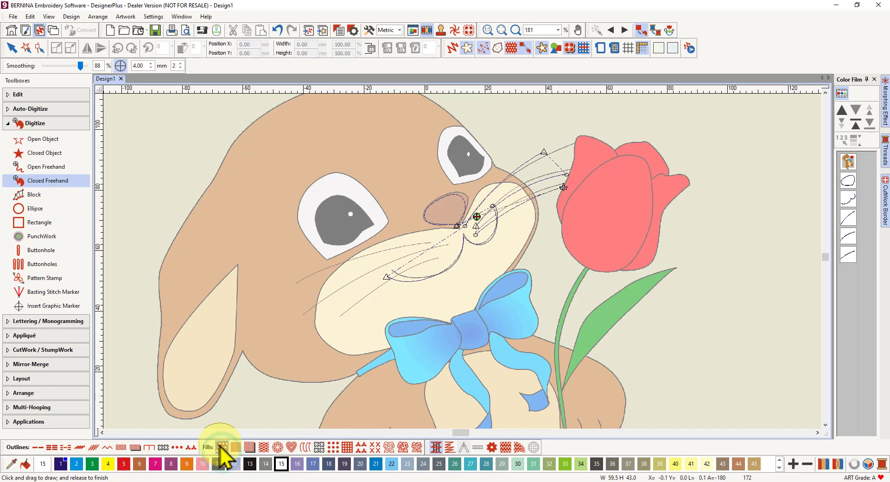
{"action": "left_click", "coordinate": [326, 257]}
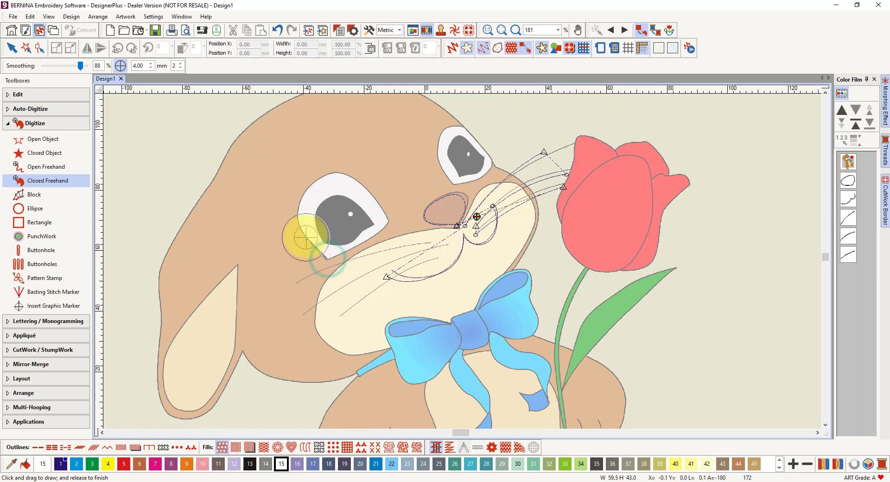
{"action": "mouse_move", "coordinate": [306, 237]}
{"action": "left_mouse_down"}
{"action": "mouse_move", "coordinate": [292, 207]}
{"action": "mouse_move", "coordinate": [330, 167]}
{"action": "mouse_move", "coordinate": [383, 209]}
{"action": "mouse_move", "coordinate": [381, 231]}
{"action": "mouse_move", "coordinate": [330, 257]}
{"action": "mouse_move", "coordinate": [336, 248]}
{"action": "left_mouse_up"}
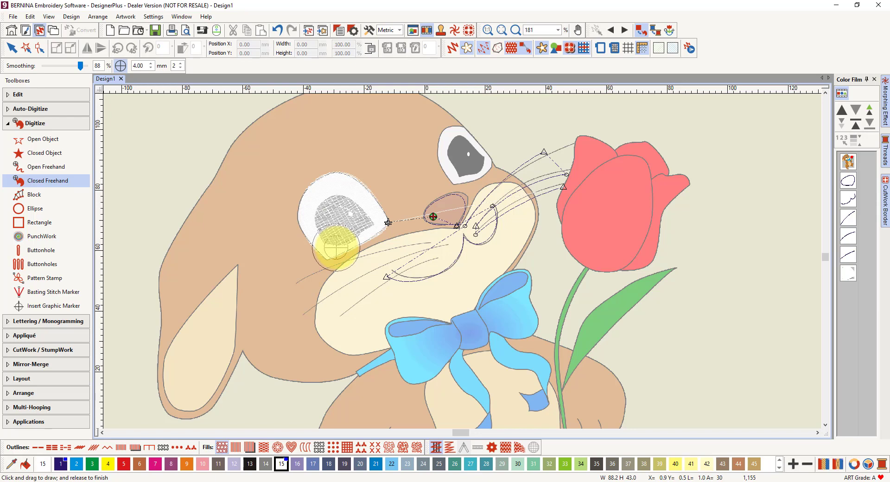
Trace the dark pupil of the larger eye as a closed freehand filled shape in color 13.
{"action": "left_click", "coordinate": [250, 464]}
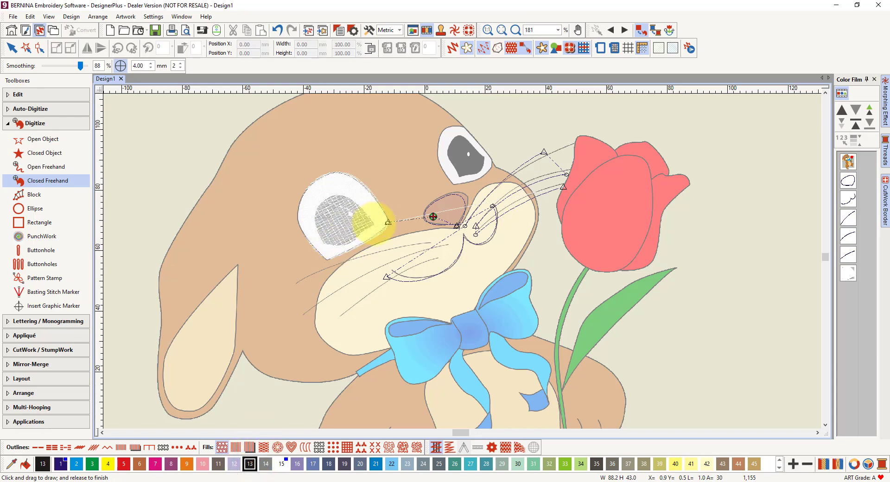
{"action": "left_click", "coordinate": [371, 222]}
{"action": "mouse_move", "coordinate": [356, 201]}
{"action": "left_mouse_down"}
{"action": "mouse_move", "coordinate": [328, 200]}
{"action": "mouse_move", "coordinate": [318, 211]}
{"action": "mouse_move", "coordinate": [329, 245]}
{"action": "left_mouse_up"}
{"action": "left_click_drag", "start_coordinate": [347, 246], "coordinate": [371, 211]}
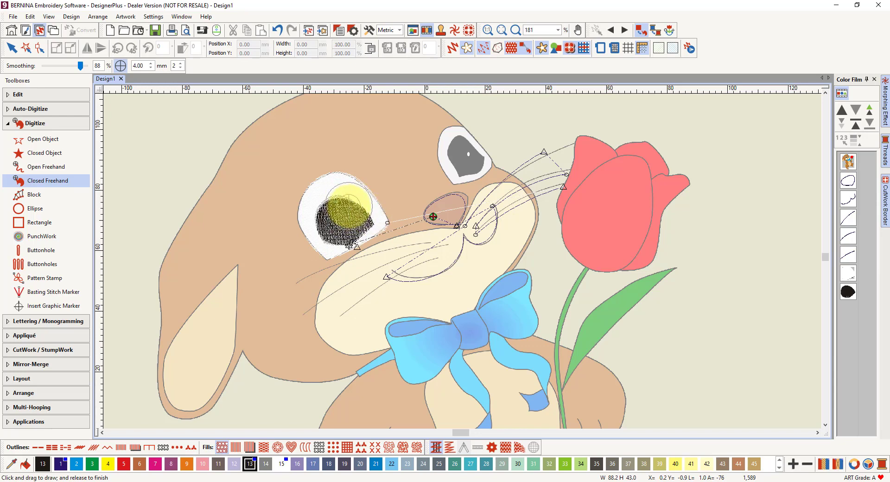
Trace the small highlight in the pupil as a closed freehand fill in color 15 and display the stitches in artistic view.
{"action": "left_click", "coordinate": [281, 464]}
{"action": "mouse_move", "coordinate": [343, 206]}
{"action": "left_mouse_down"}
{"action": "mouse_move", "coordinate": [346, 213]}
{"action": "mouse_move", "coordinate": [343, 203]}
{"action": "left_mouse_up"}
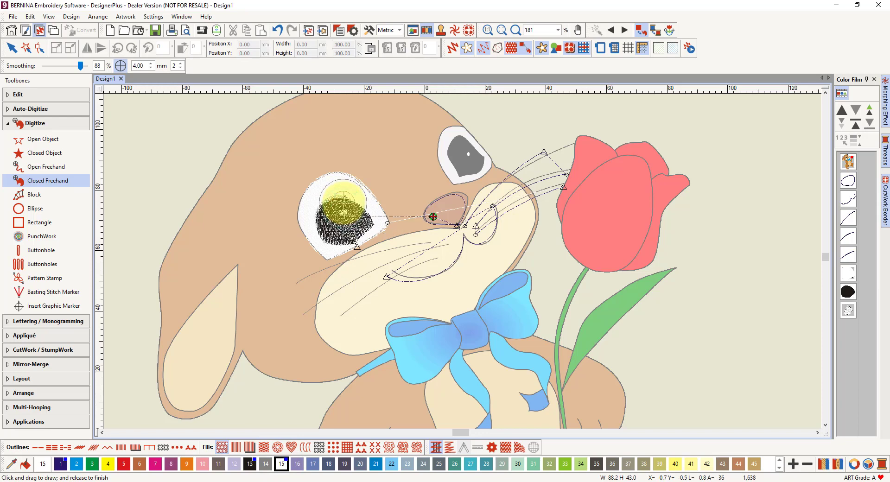
{"action": "left_click", "coordinate": [452, 46]}
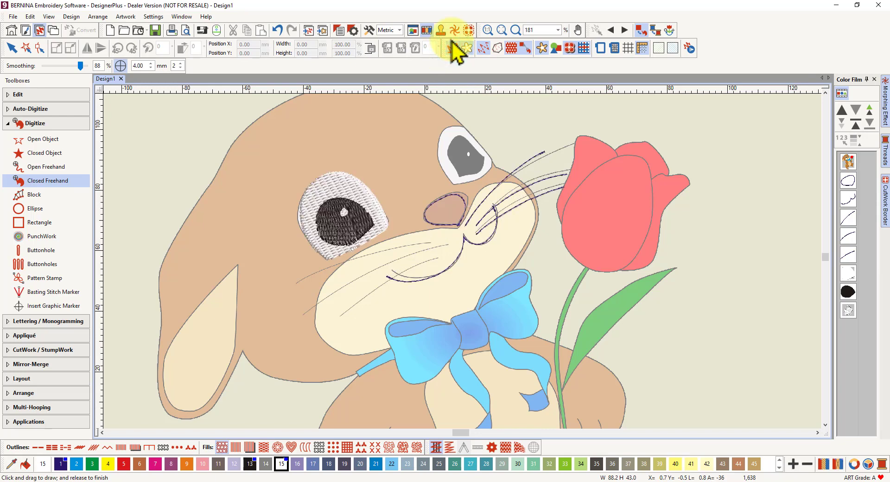
{"action": "mouse_move", "coordinate": [335, 227]}
{"action": "left_mouse_down"}
{"action": "mouse_move", "coordinate": [325, 204]}
{"action": "mouse_move", "coordinate": [364, 223]}
{"action": "left_mouse_up"}
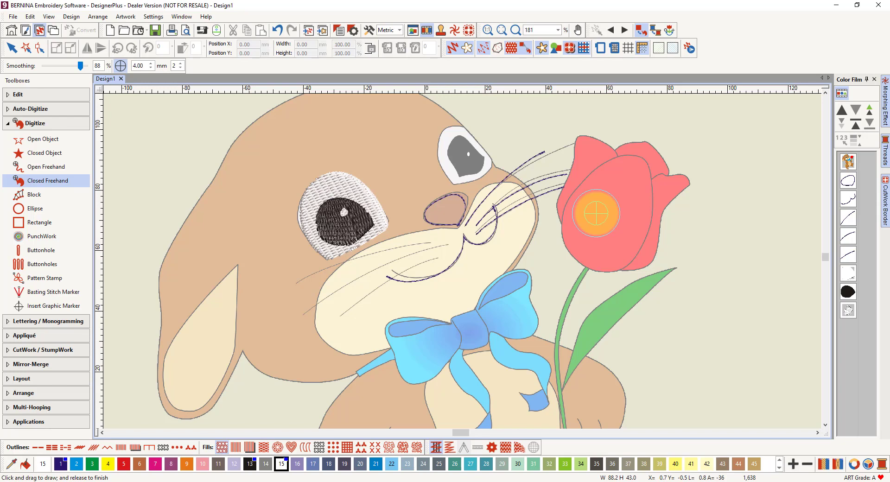
Open the recent design dragon.ART90 and show its bitmap artwork behind the stitches, enlarged to fill the view.
{"action": "left_click", "coordinate": [138, 30]}
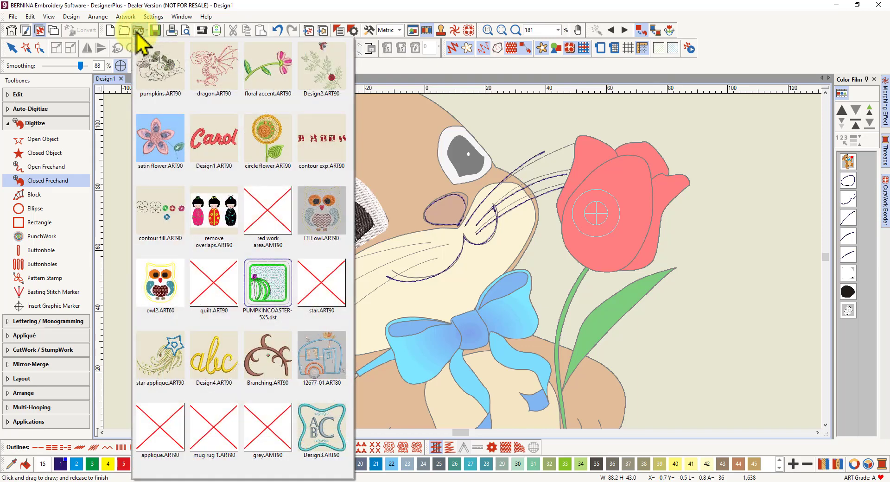
{"action": "left_click", "coordinate": [209, 70]}
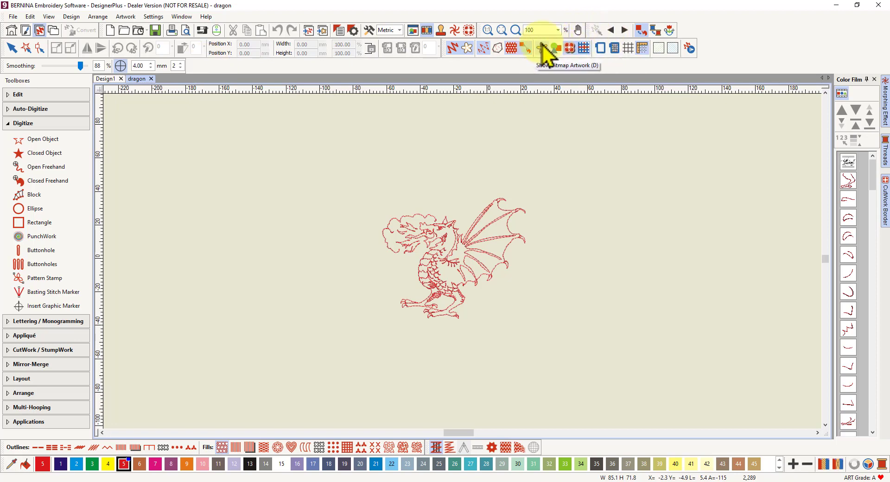
{"action": "left_click", "coordinate": [541, 46]}
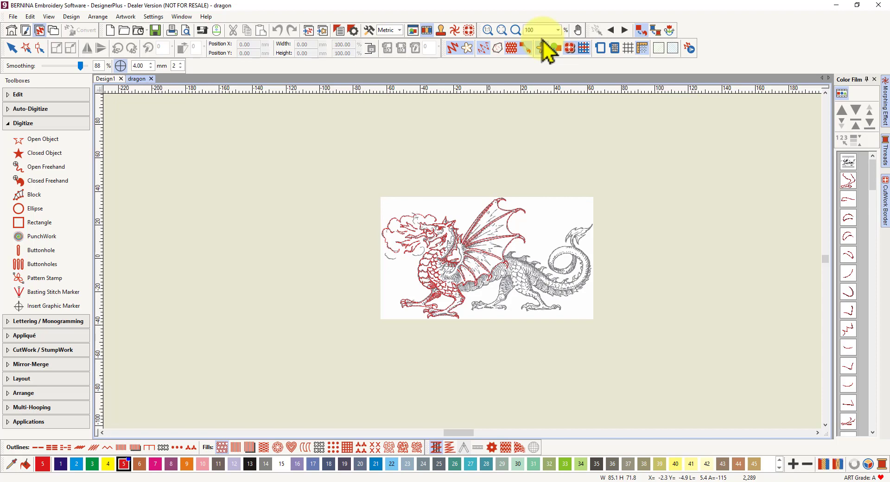
{"action": "left_click", "coordinate": [501, 31]}
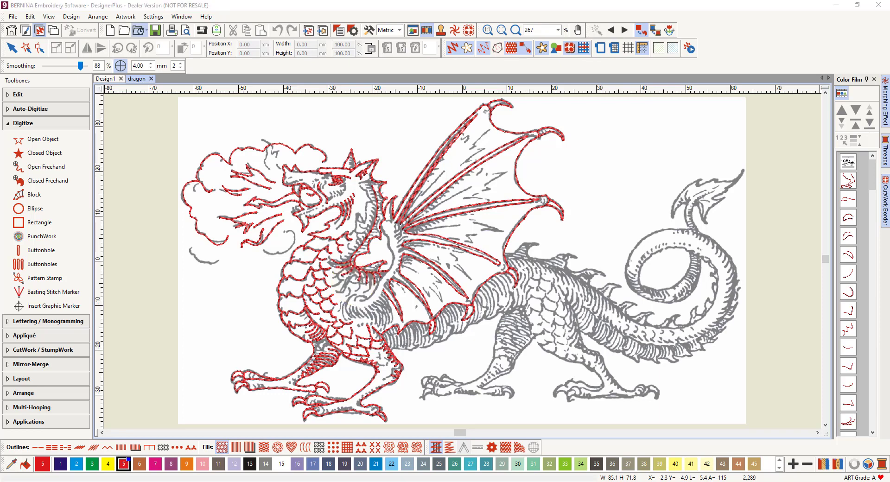
Open the recent design pumpkins.ART90 and show its bitmap artwork behind the stitches.
{"action": "left_click", "coordinate": [138, 30]}
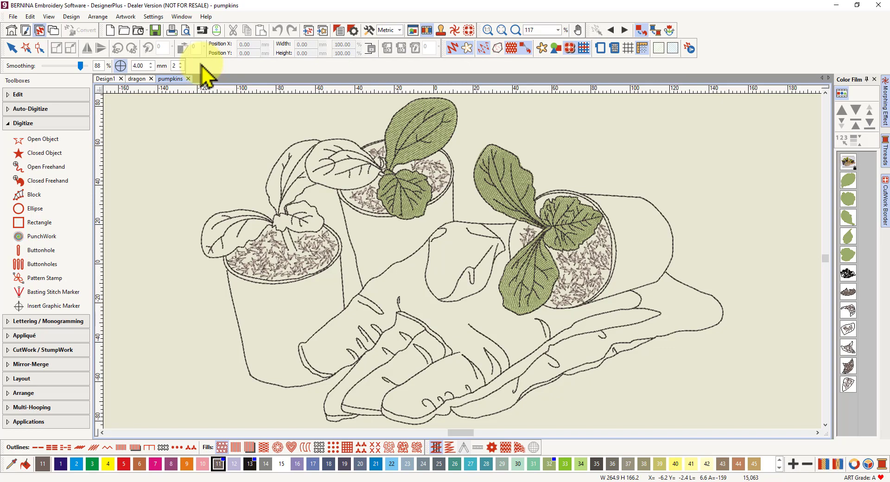
{"action": "left_click", "coordinate": [542, 48]}
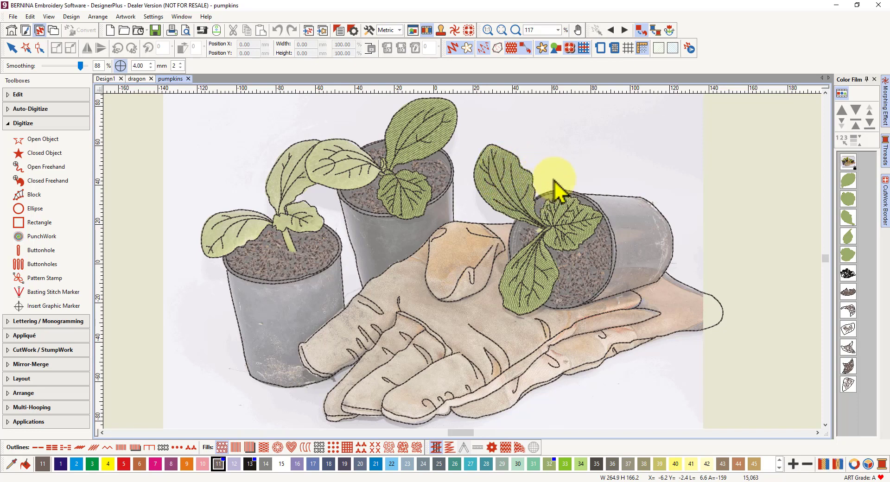
Switch the pumpkins design from artistic view to plain stitch view and hide its bitmap artwork.
{"action": "left_click", "coordinate": [452, 48]}
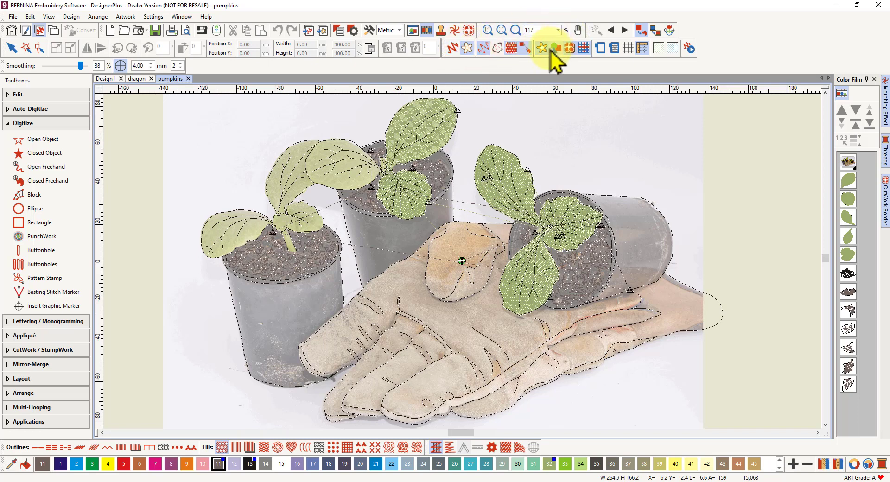
{"action": "left_click", "coordinate": [542, 48]}
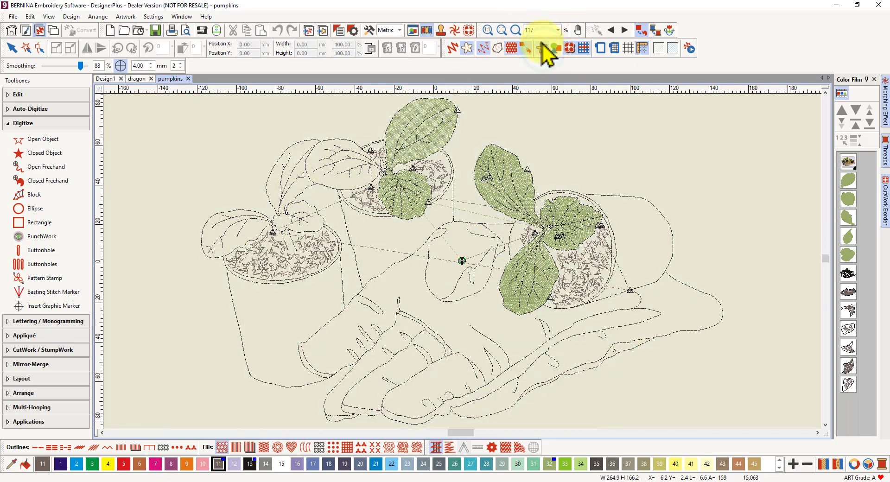